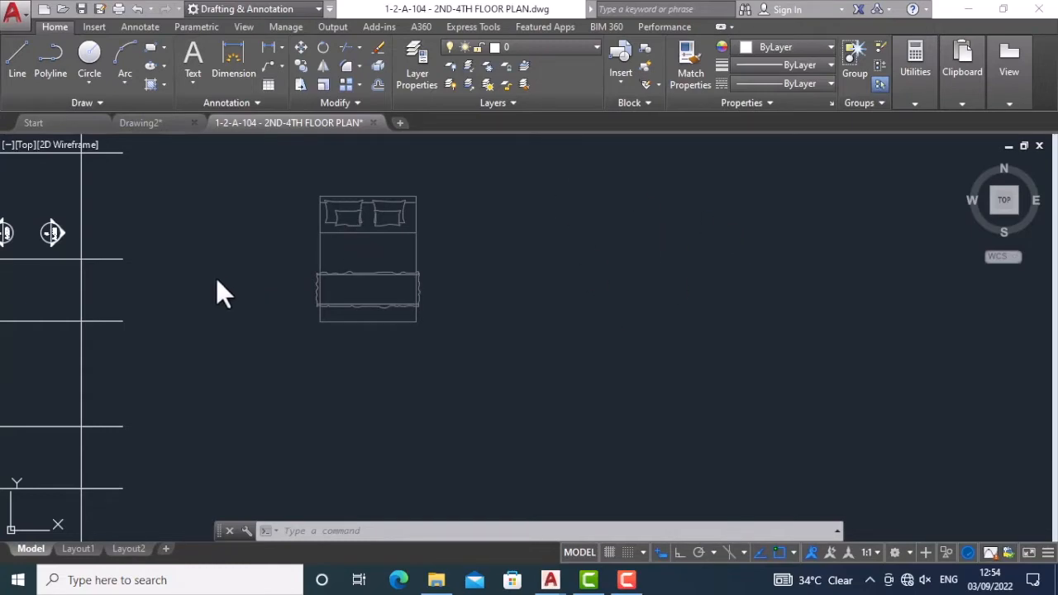
Step: Draw a horizontal line about 15,400 units long in the empty area beside the floor plan, above the bed
scroll(223, 289, "down", 4)
mouse_move(385, 309)
middle_mouse_down()
mouse_move(541, 335)
mouse_move(750, 286)
mouse_move(780, 406)
middle_mouse_up()
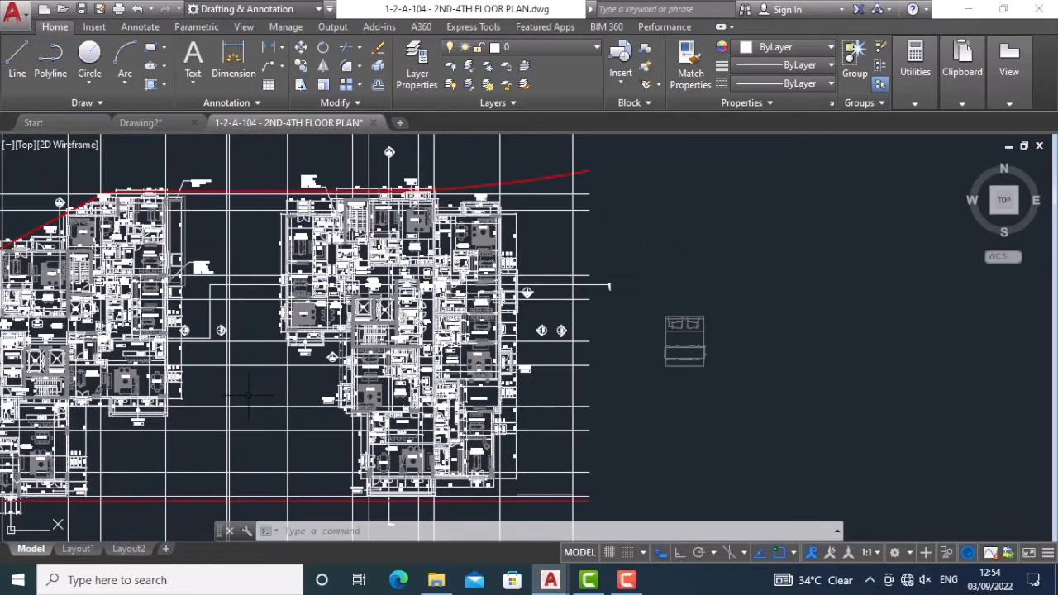
middle_click_drag(269, 394, 364, 347)
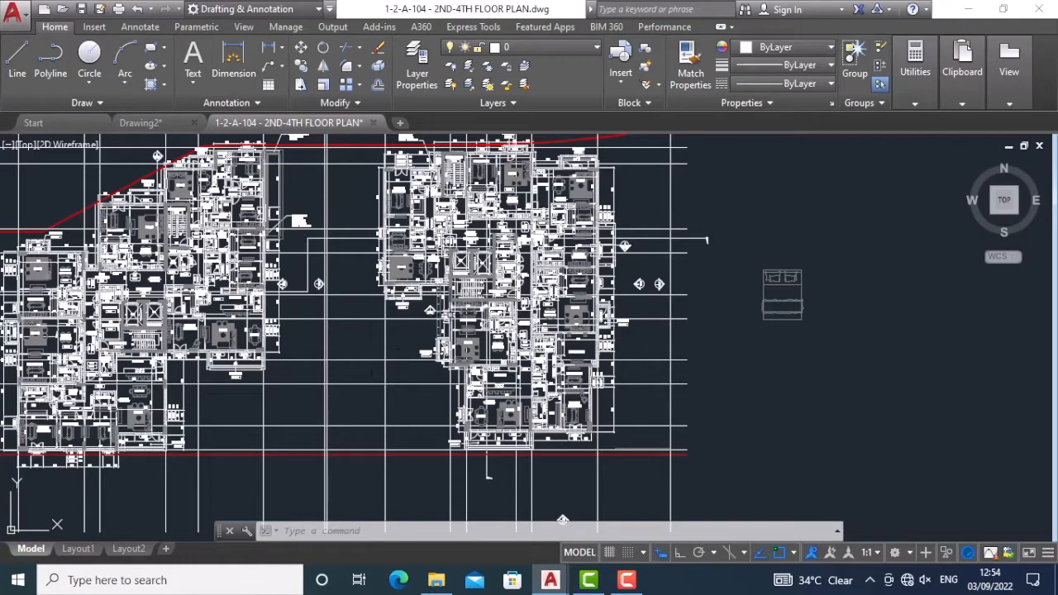
scroll(392, 334, "up", 2)
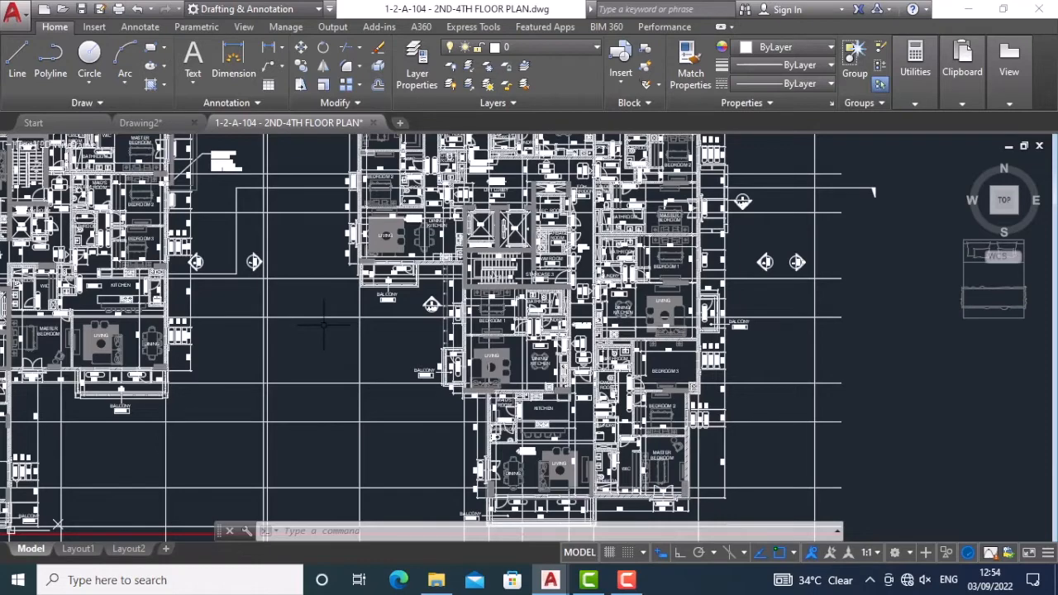
middle_click_drag(299, 316, 10, 377)
middle_click_drag(799, 264, 595, 269)
scroll(468, 247, "up", 2)
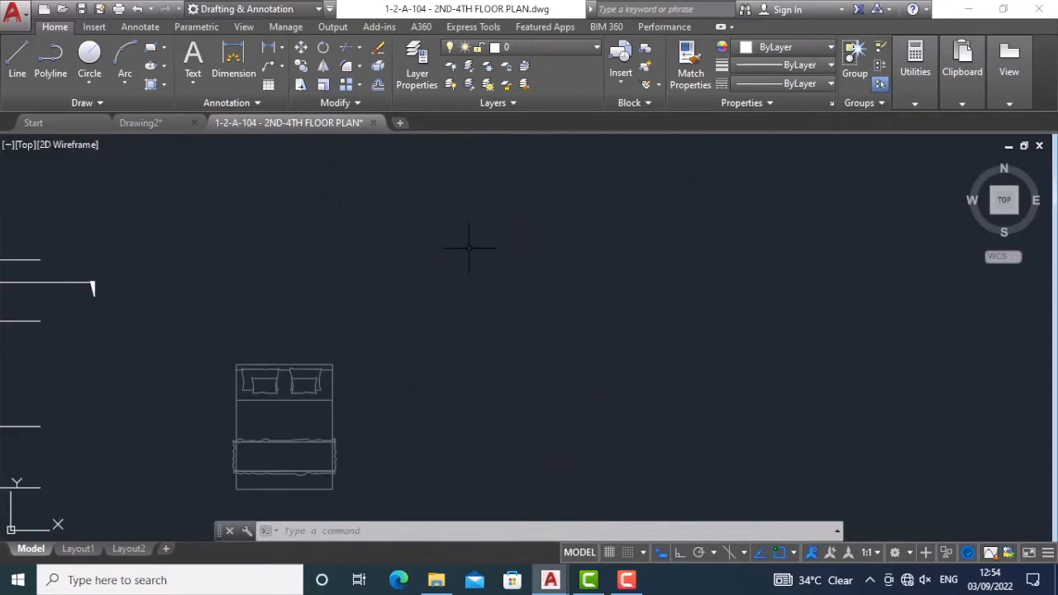
type("l")
key("Return")
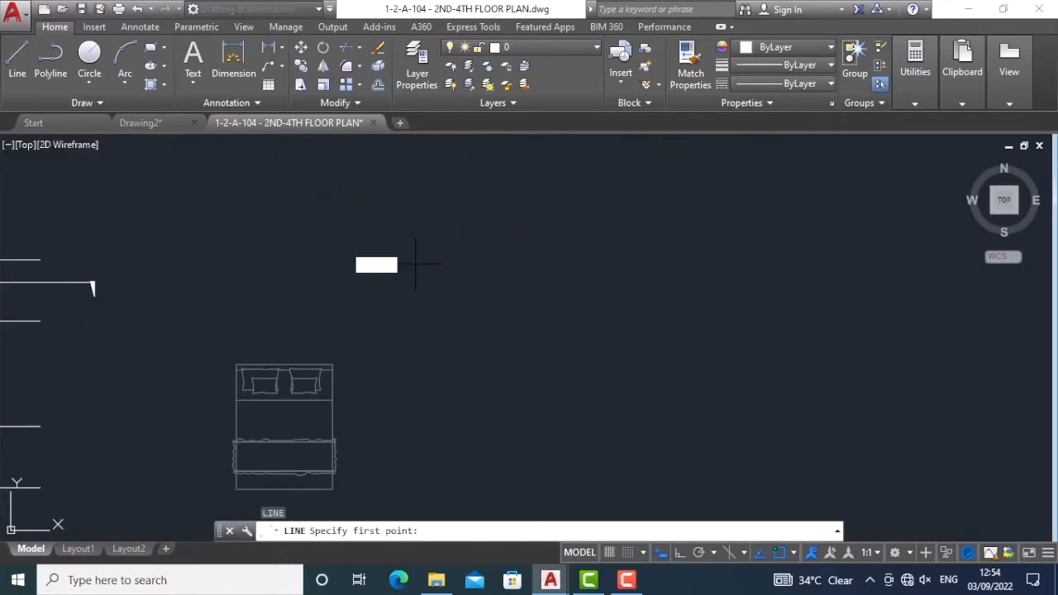
left_click(415, 265)
left_click(721, 264)
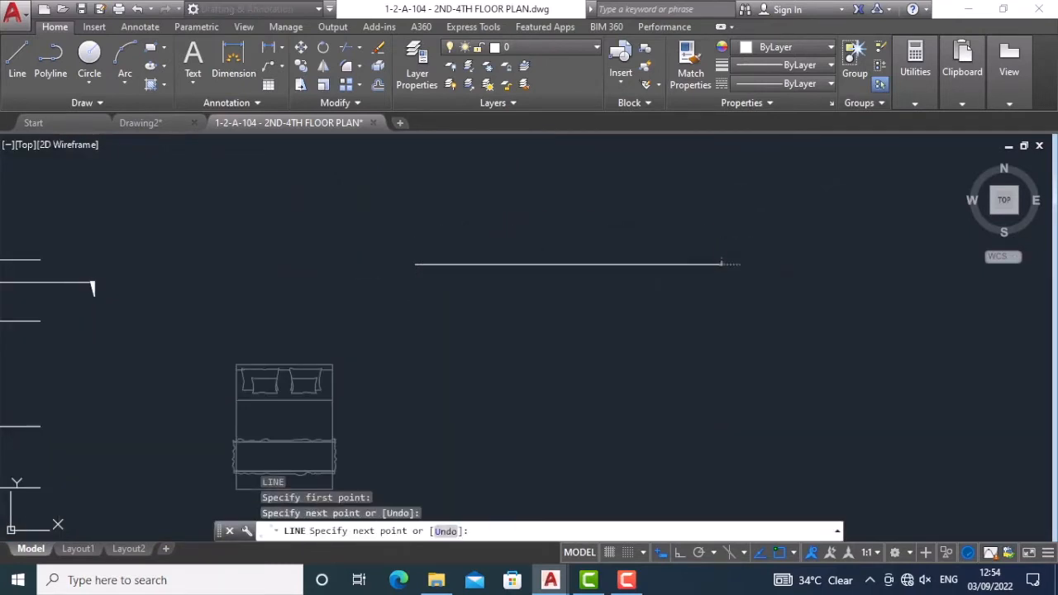
key("Escape")
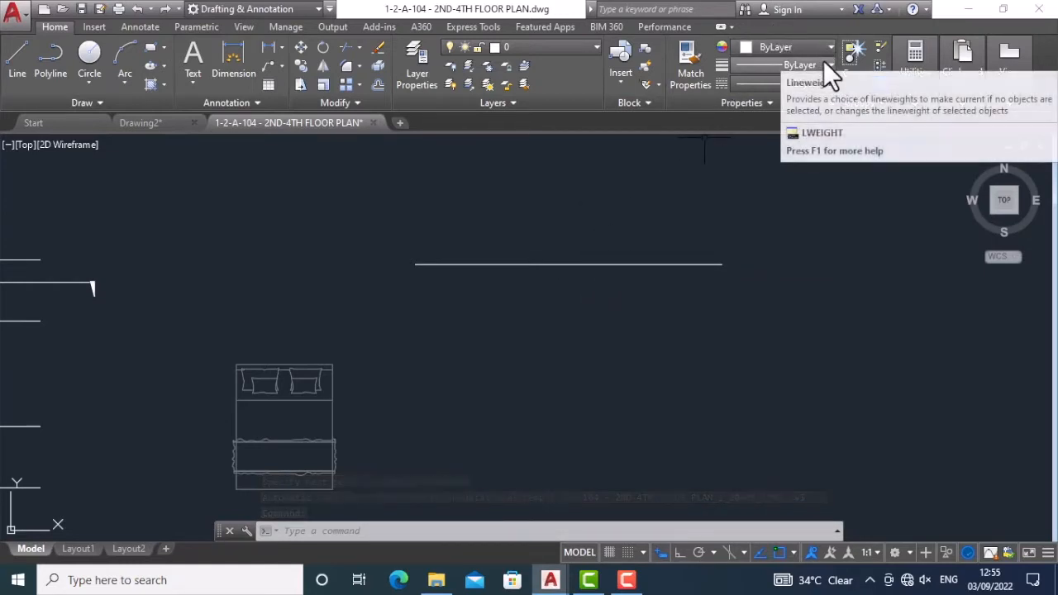
Step: Set the new horizontal line's colour to Red and its linetype to Dash
left_click(583, 264)
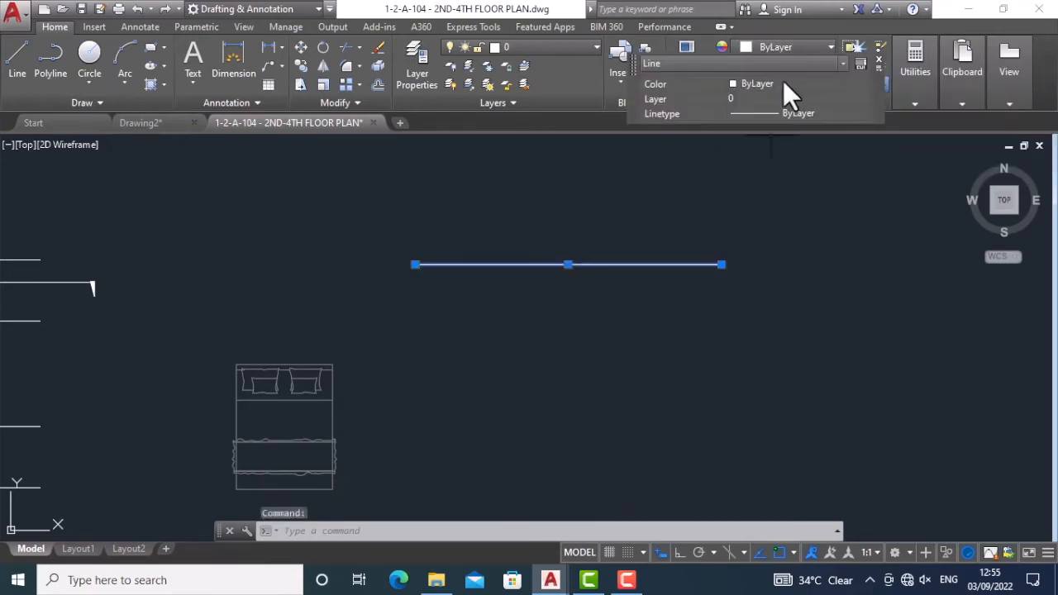
left_click(863, 83)
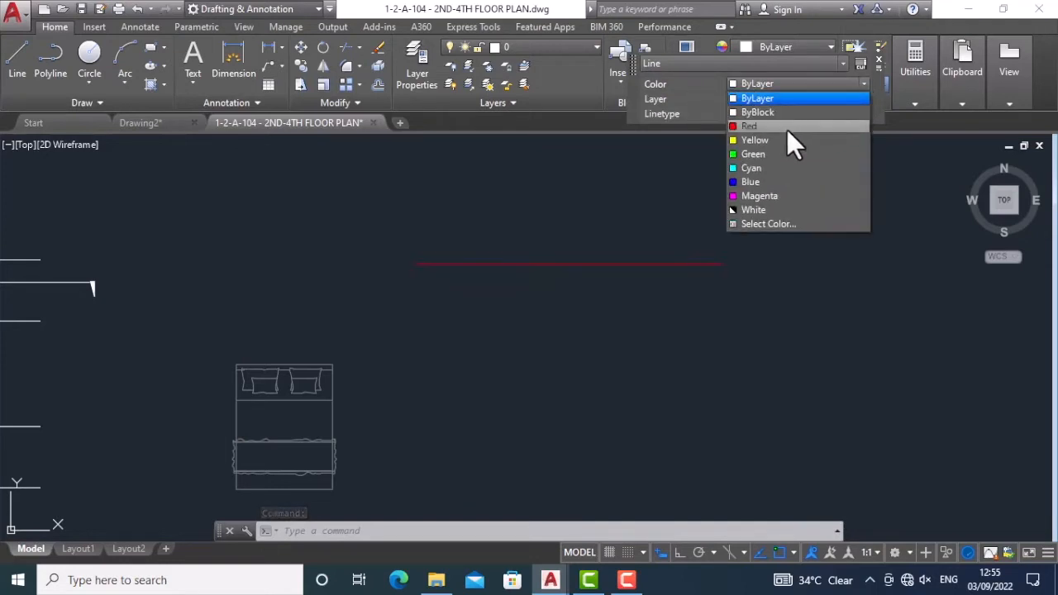
left_click(787, 127)
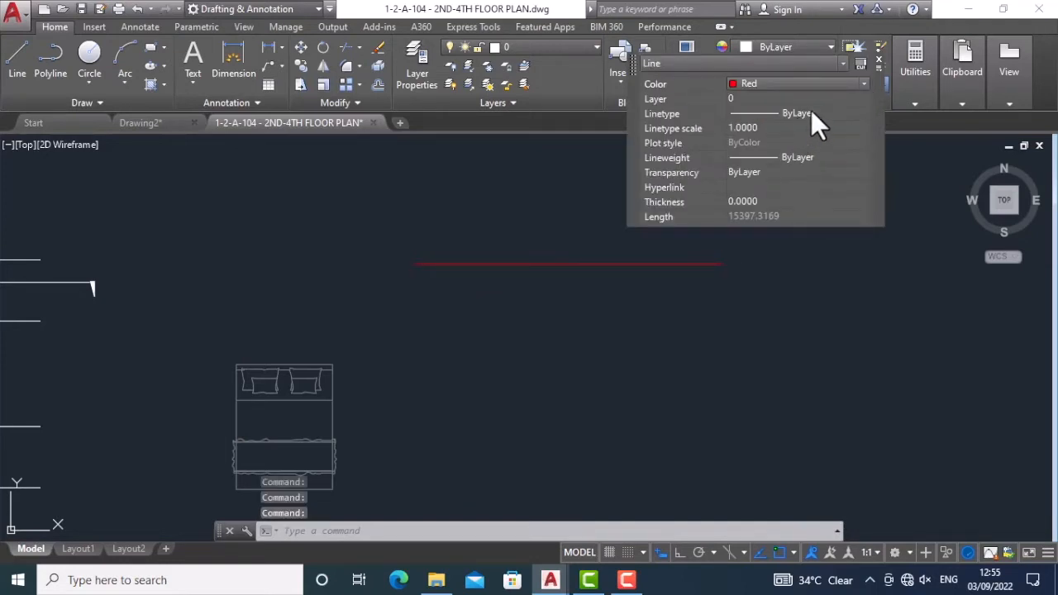
left_click(859, 113)
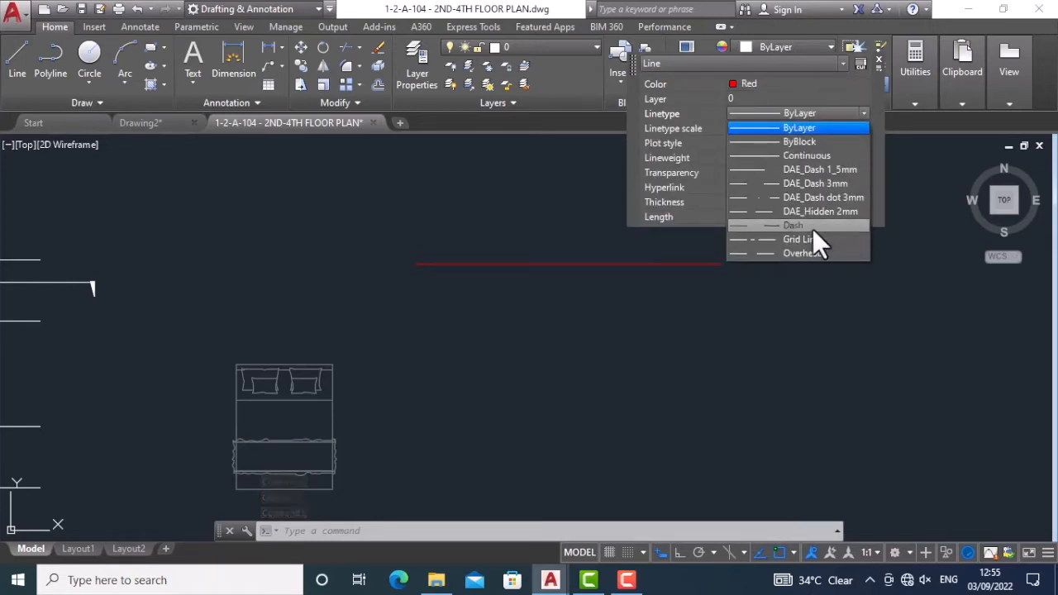
left_click(809, 224)
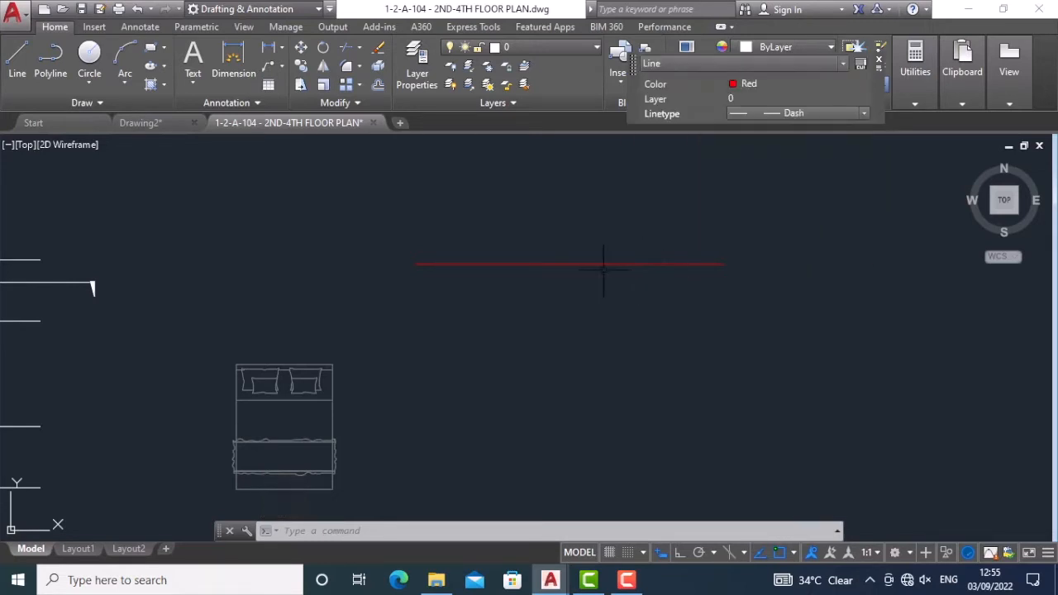
Step: Set the red line's linetype scale to 100
scroll(579, 276, "up", 5)
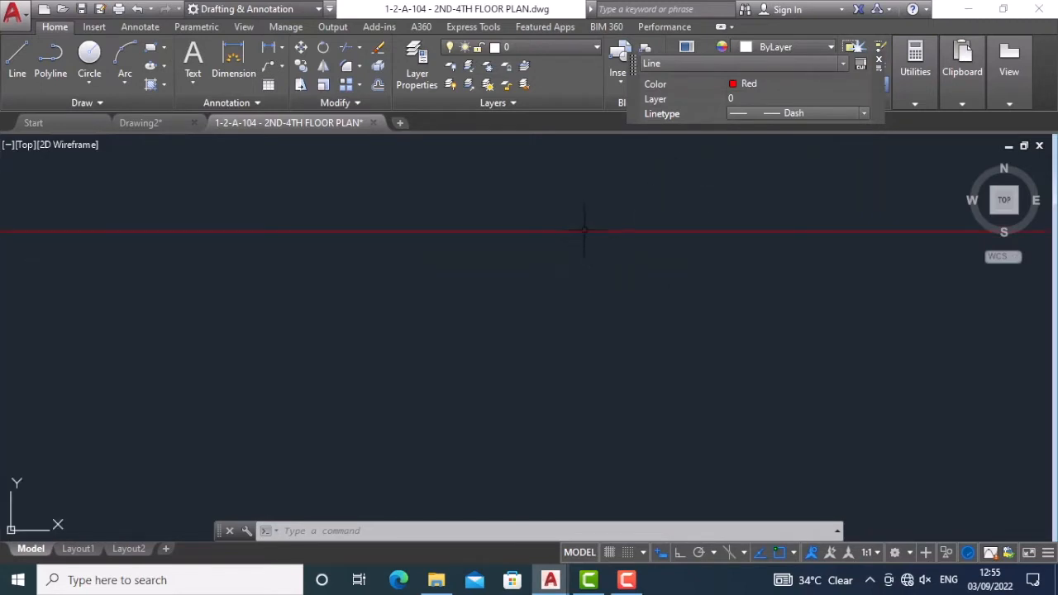
scroll(607, 233, "down", 4)
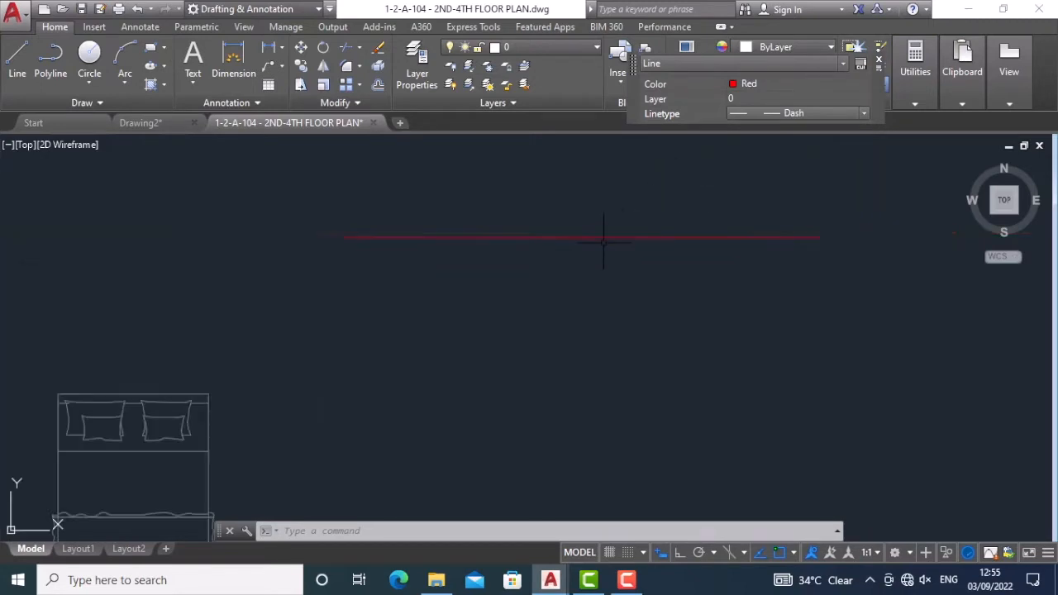
left_click(791, 128)
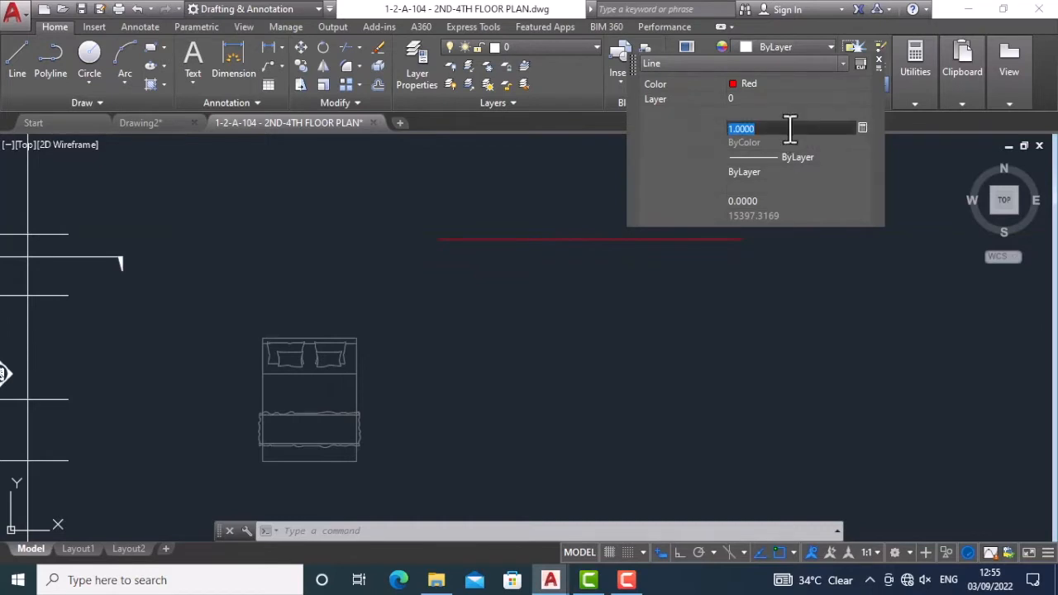
type("1")
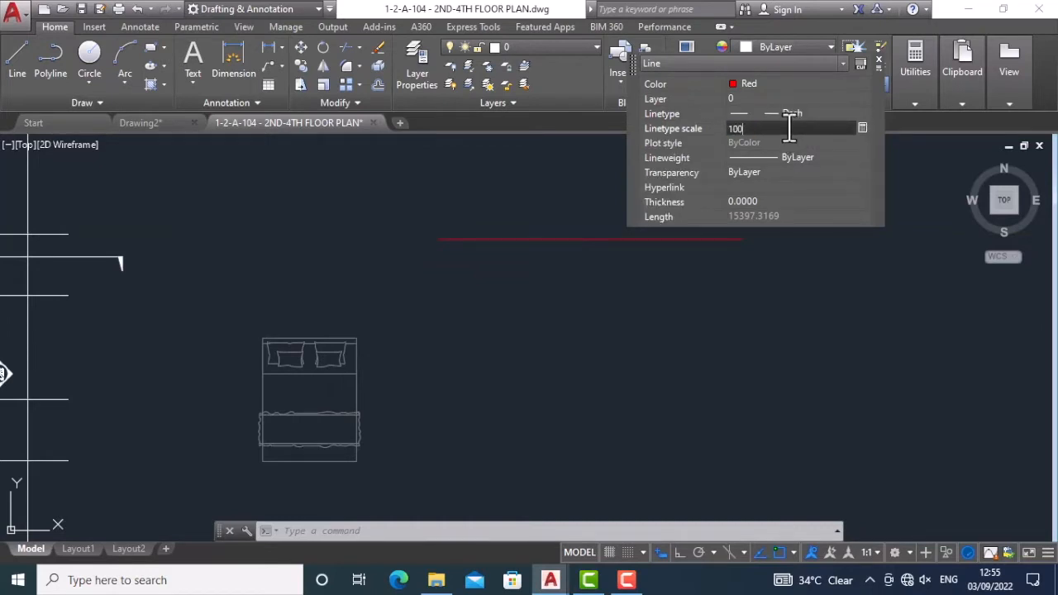
key("Return")
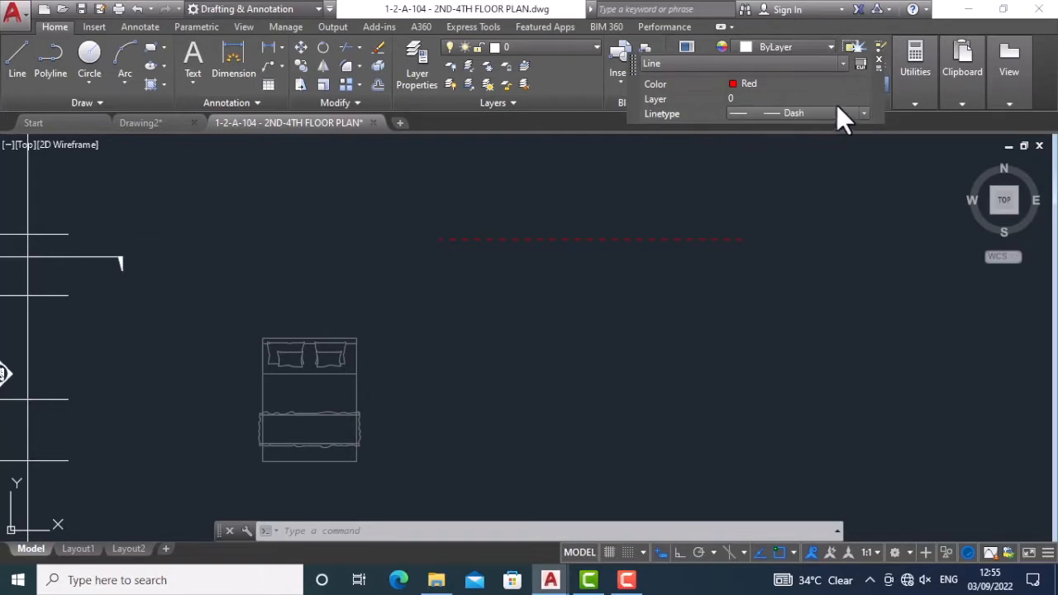
Step: Set the red dashed line's lineweight to 1.58 mm
mouse_move(778, 66)
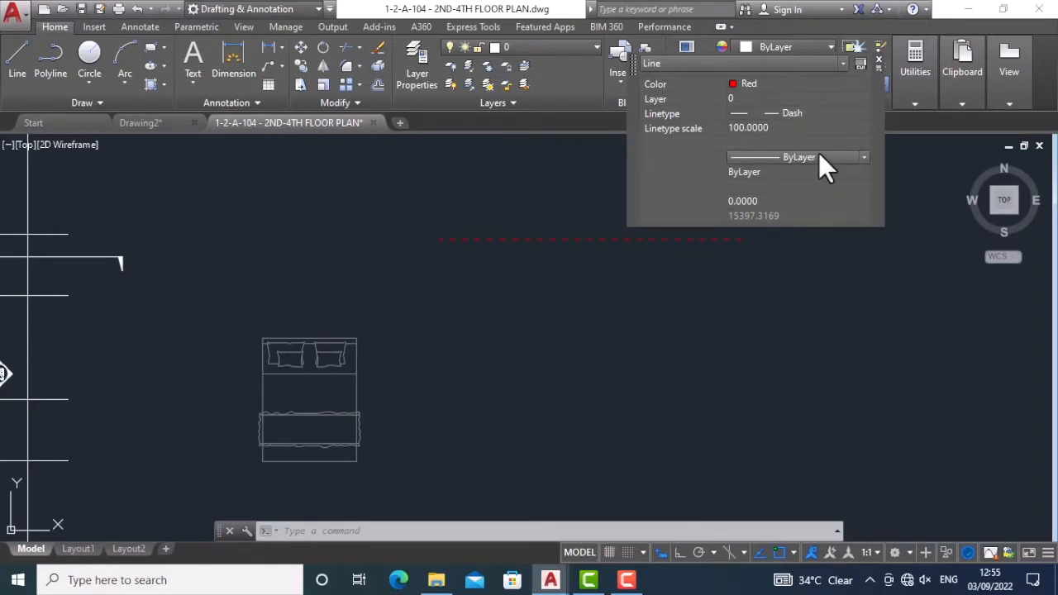
left_click(864, 158)
scroll(806, 222, "down", 5)
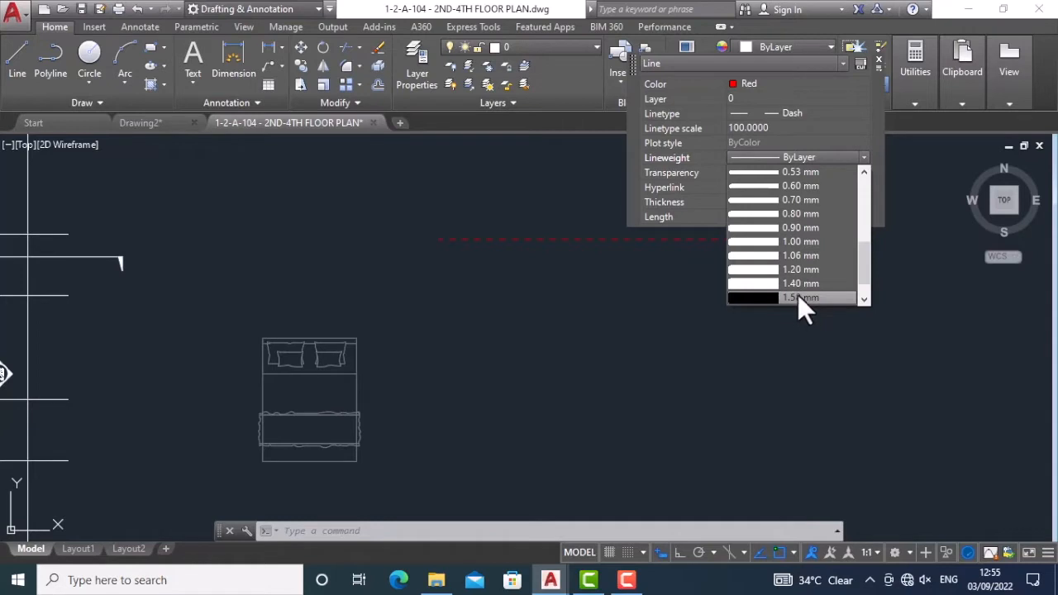
left_click(797, 295)
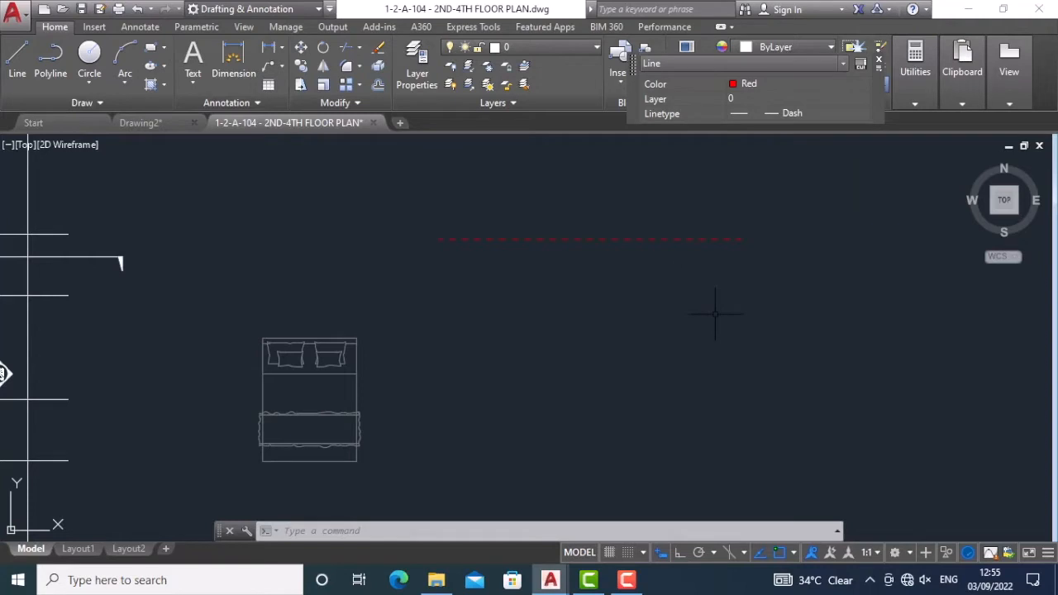
Step: Add the LineWeight toggle to the status bar and turn on lineweight display
left_click(1048, 552)
left_click(976, 242)
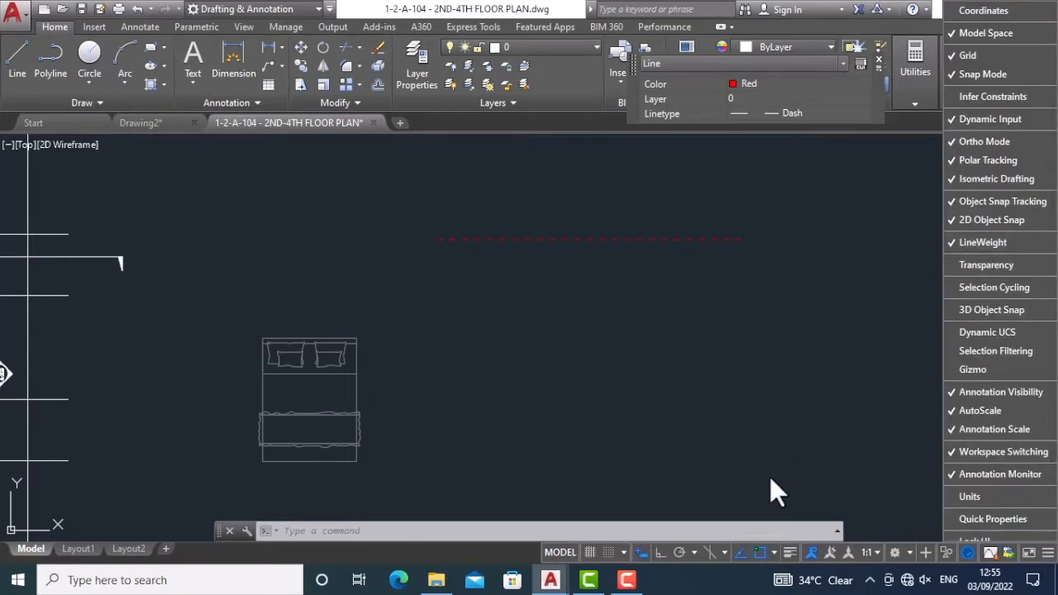
key("Escape")
left_click(790, 552)
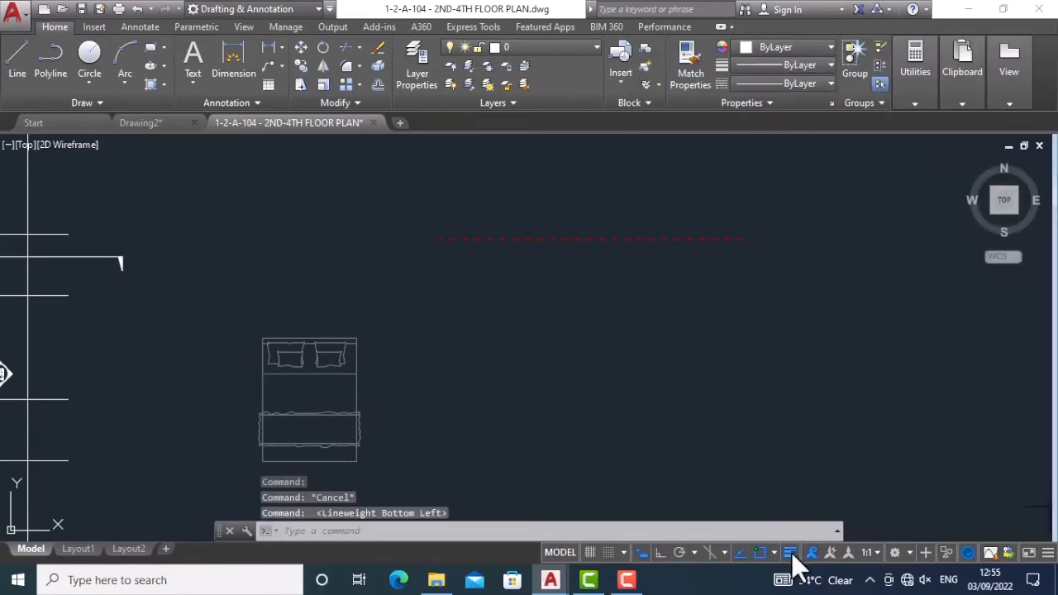
Step: Check the Display Lineweight option in the Lineweight Settings and accept the settings
left_click(611, 238)
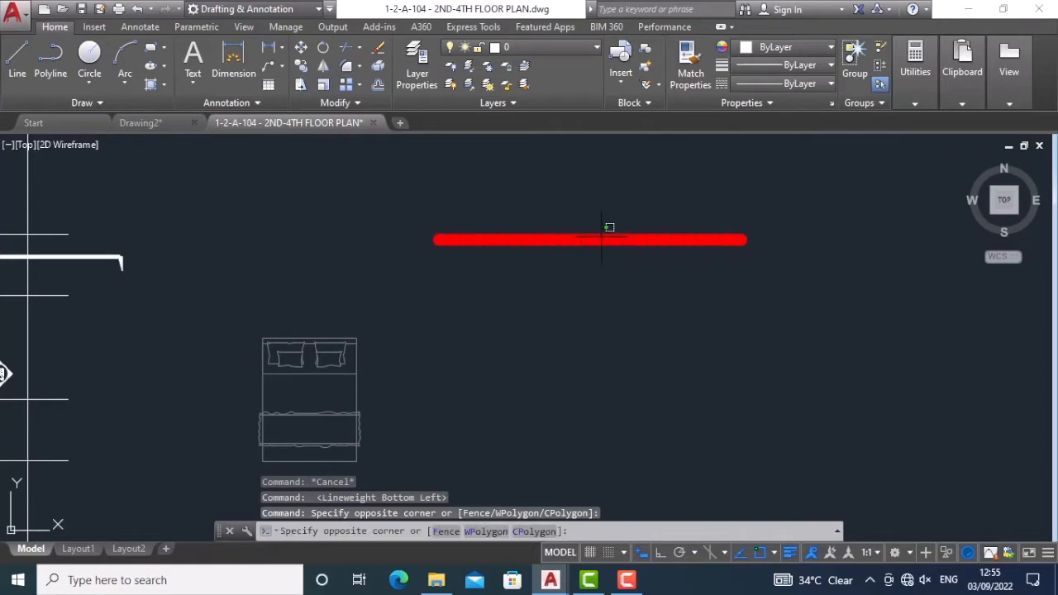
key("Escape")
type("lw")
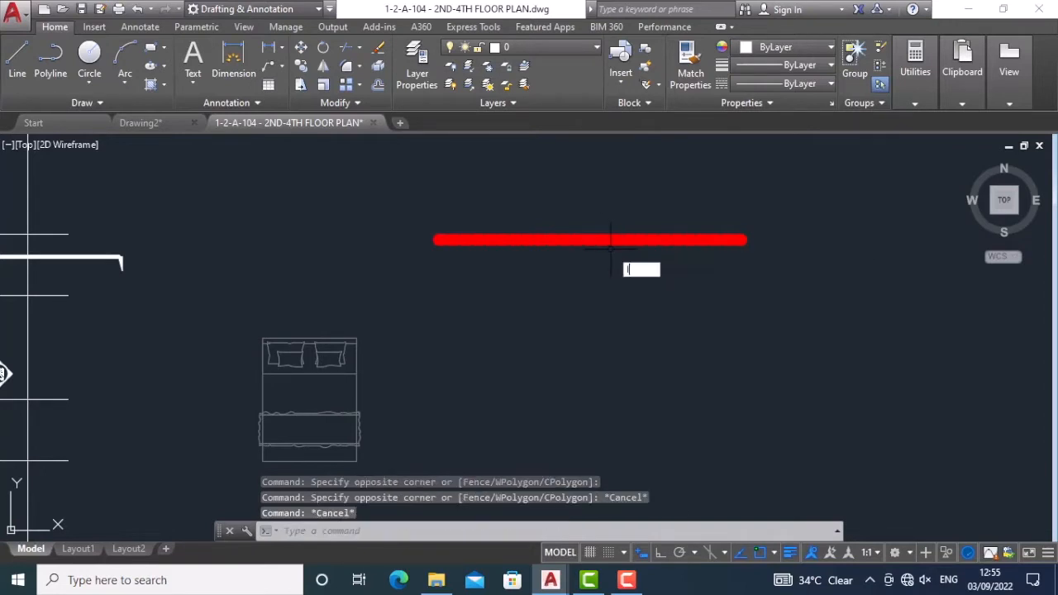
key("Escape")
type("lw")
key("Return")
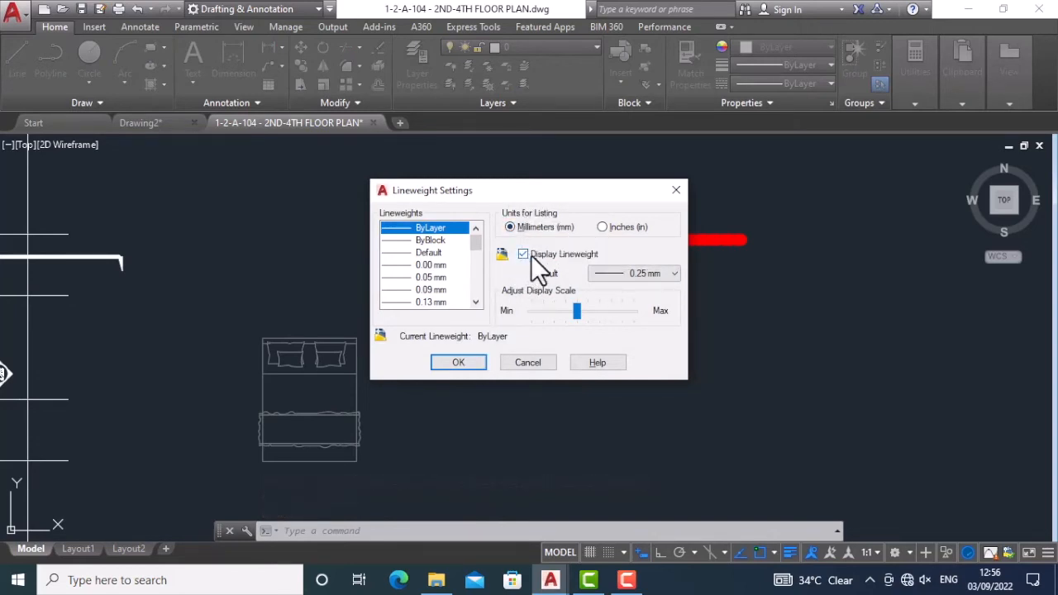
left_click(466, 363)
left_click(616, 240)
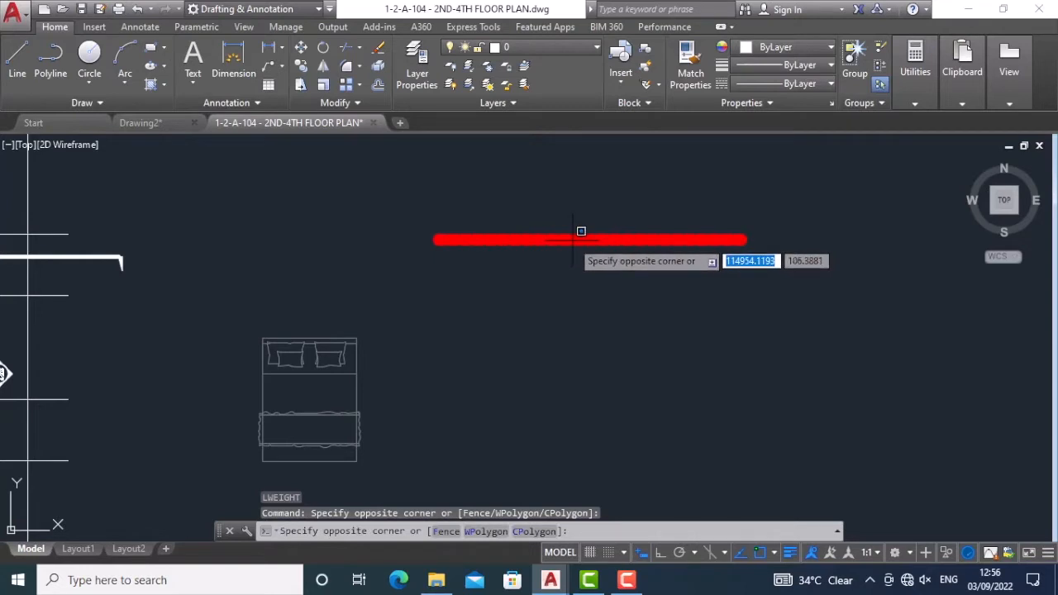
key("Escape")
key("Escape")
left_click(582, 234)
key("Escape")
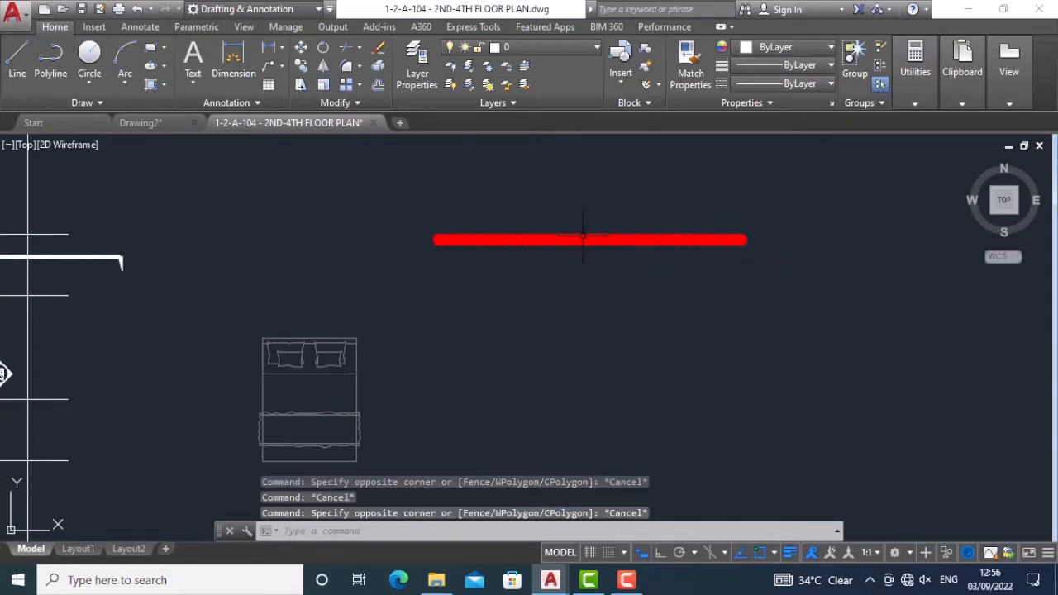
key("Escape")
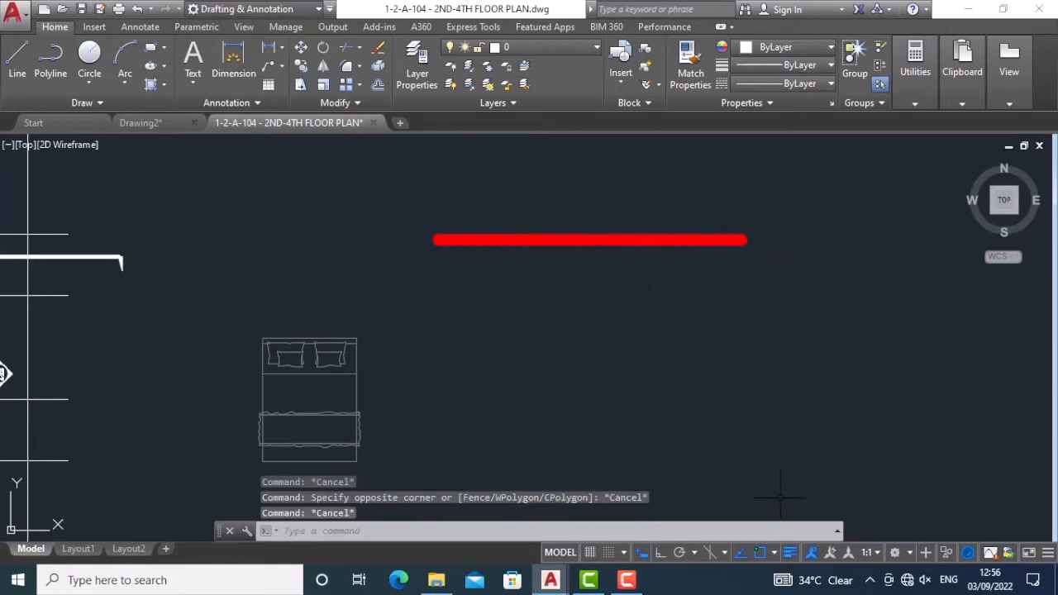
Step: Toggle lineweight display off and back on to compare the red line's appearance, and undo the last two operations
left_click(790, 556)
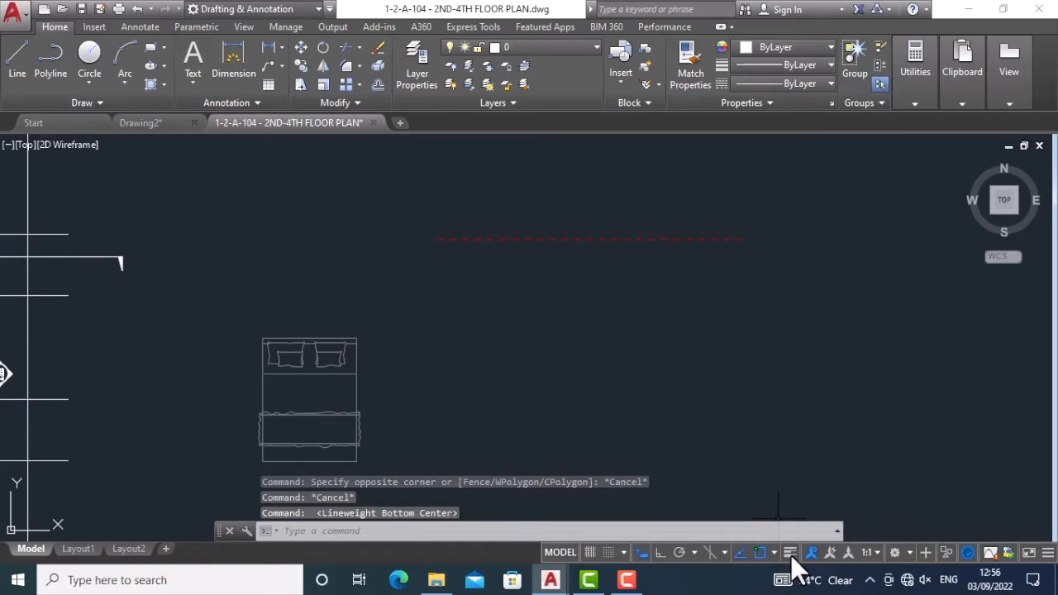
left_click(791, 555)
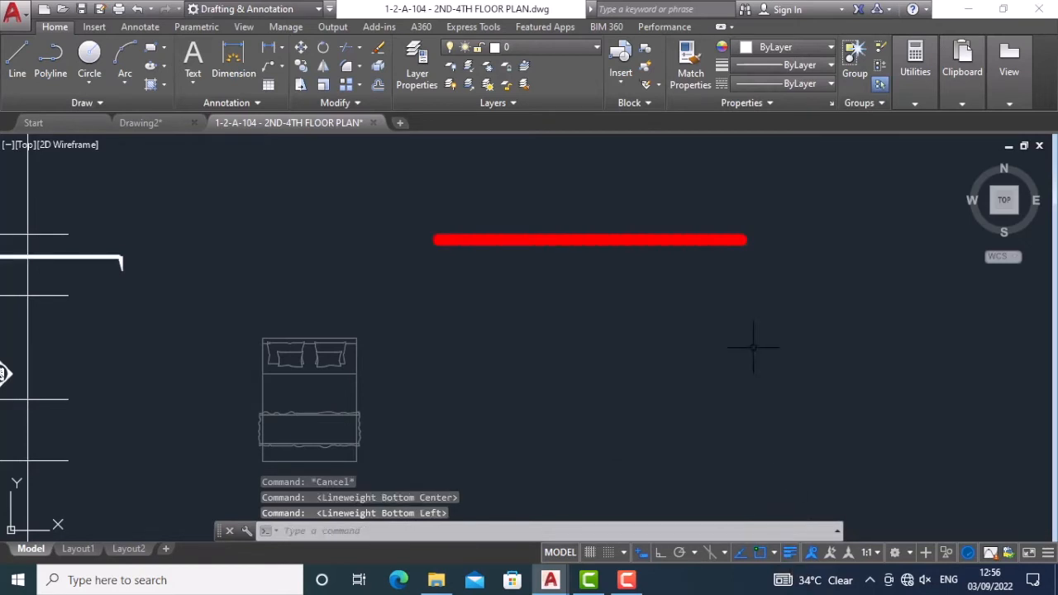
type("u")
key("Return")
type("u")
key("Return")
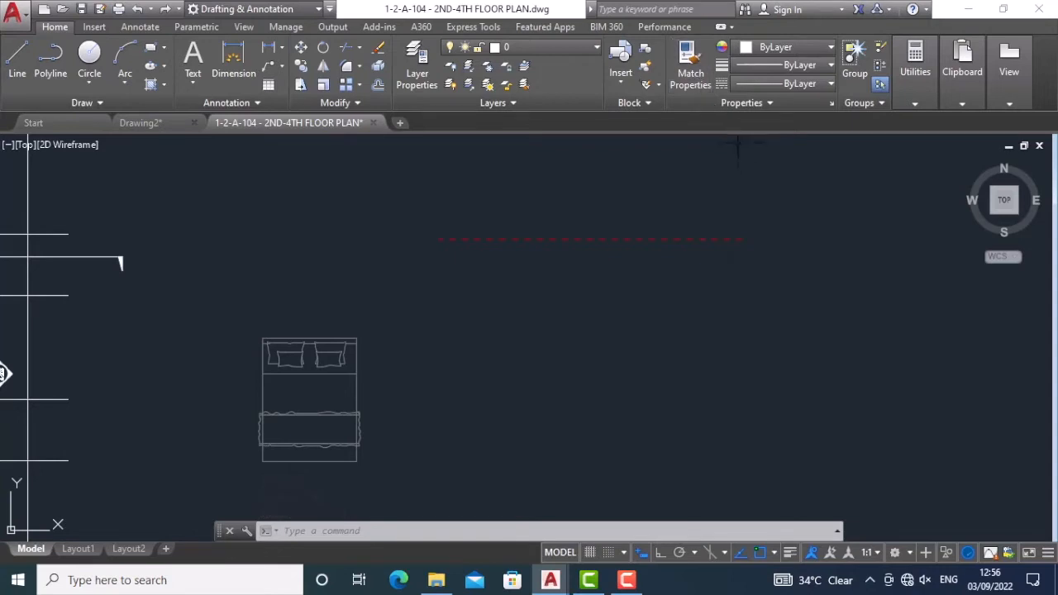
Step: Open the Linetype Manager and filter the list to show all used linetypes
left_click(829, 84)
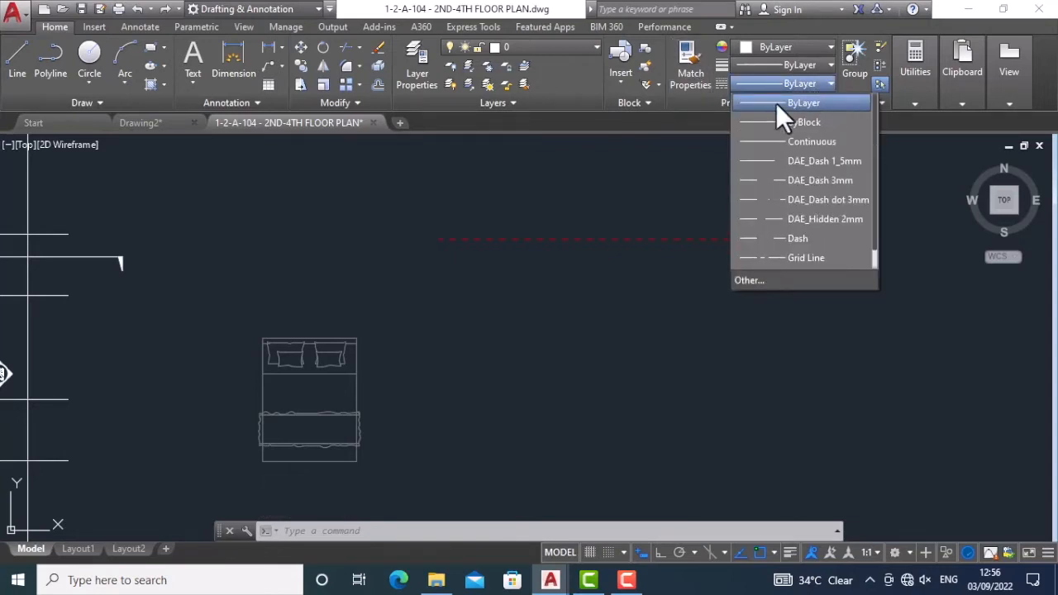
left_click(764, 280)
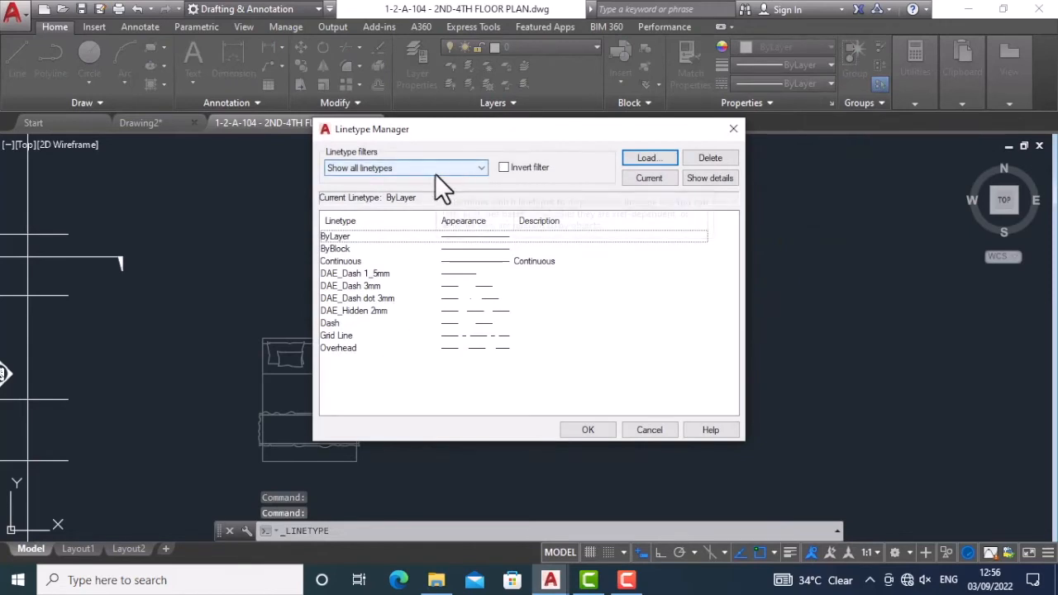
left_click(471, 168)
left_click(470, 168)
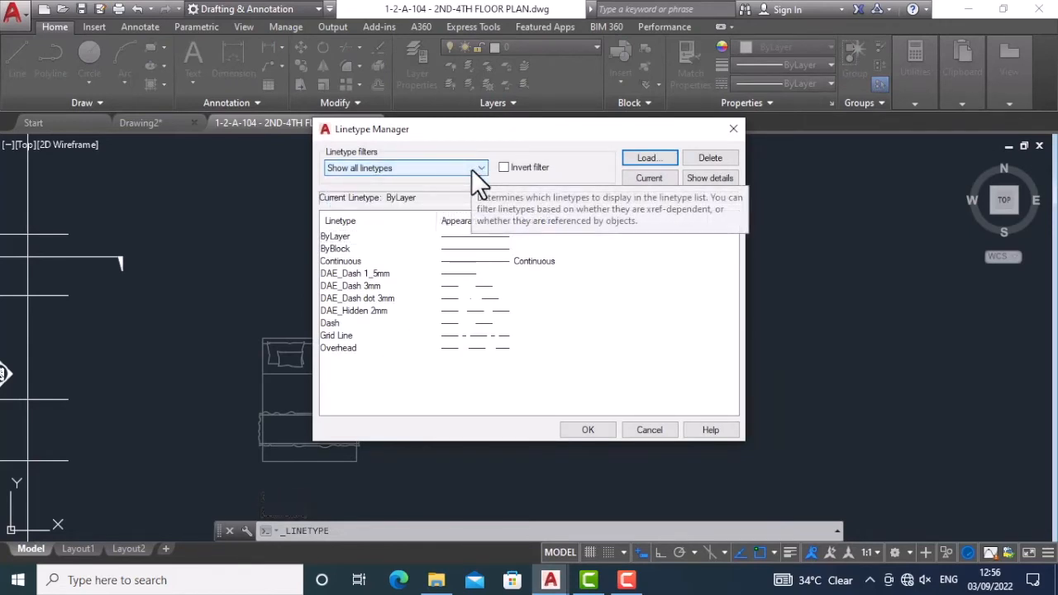
left_click(472, 167)
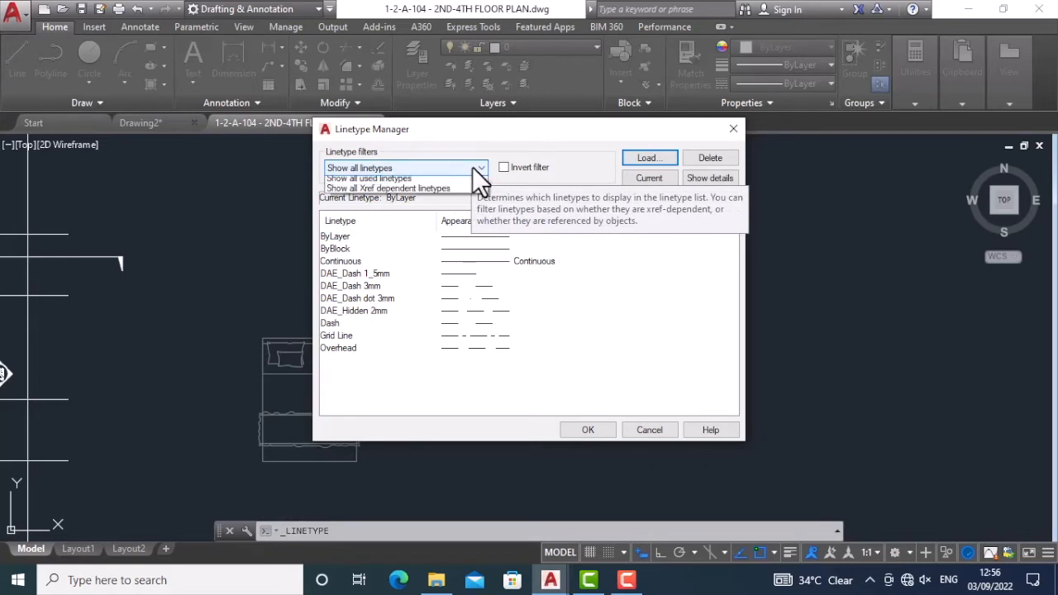
left_click(403, 193)
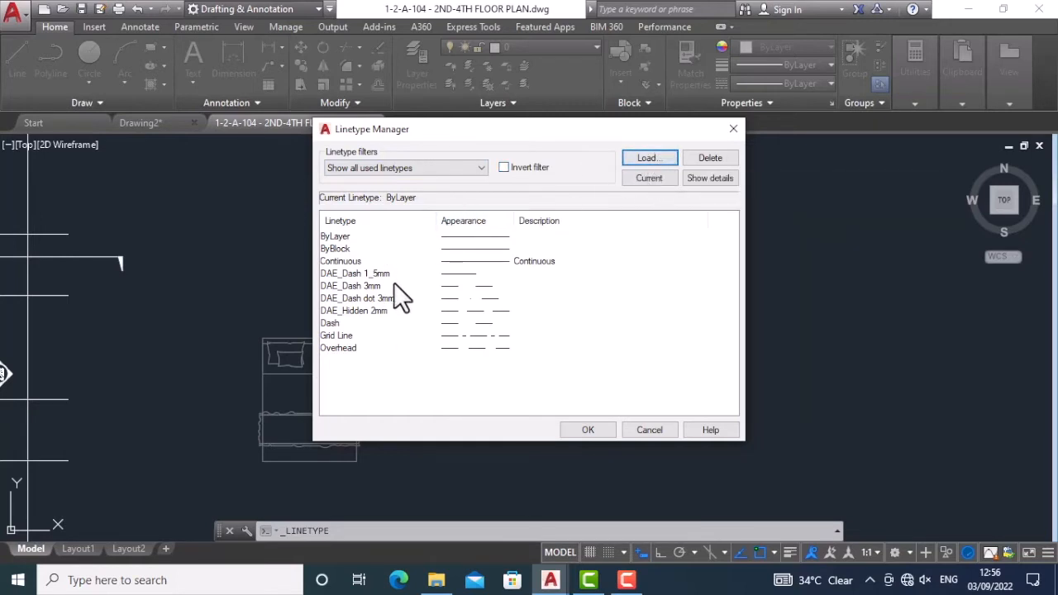
Step: Load the BORDER linetype from acadiso.lin
left_click(638, 158)
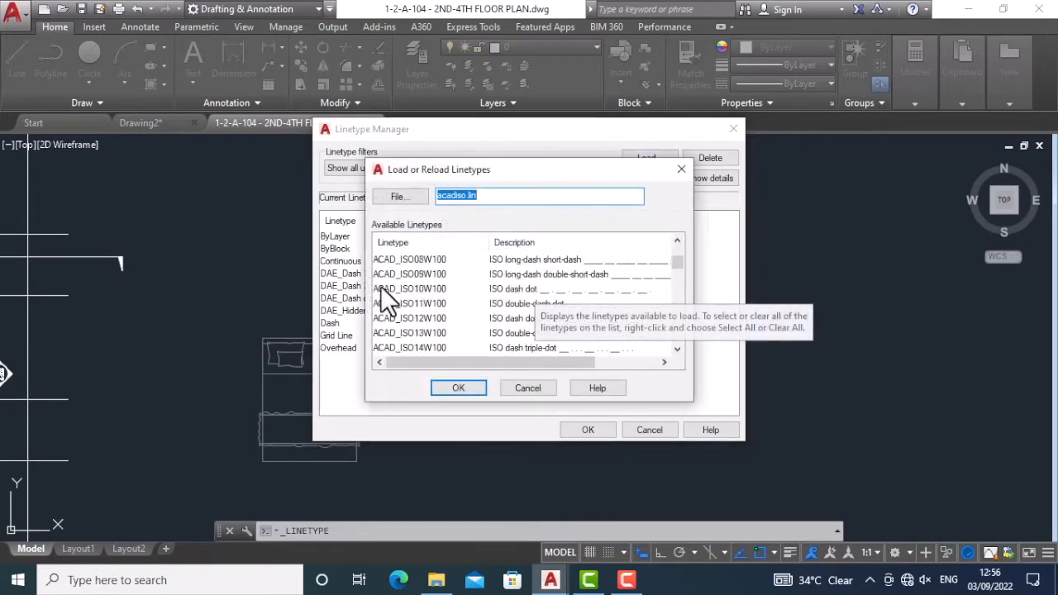
scroll(440, 302, "down", 1)
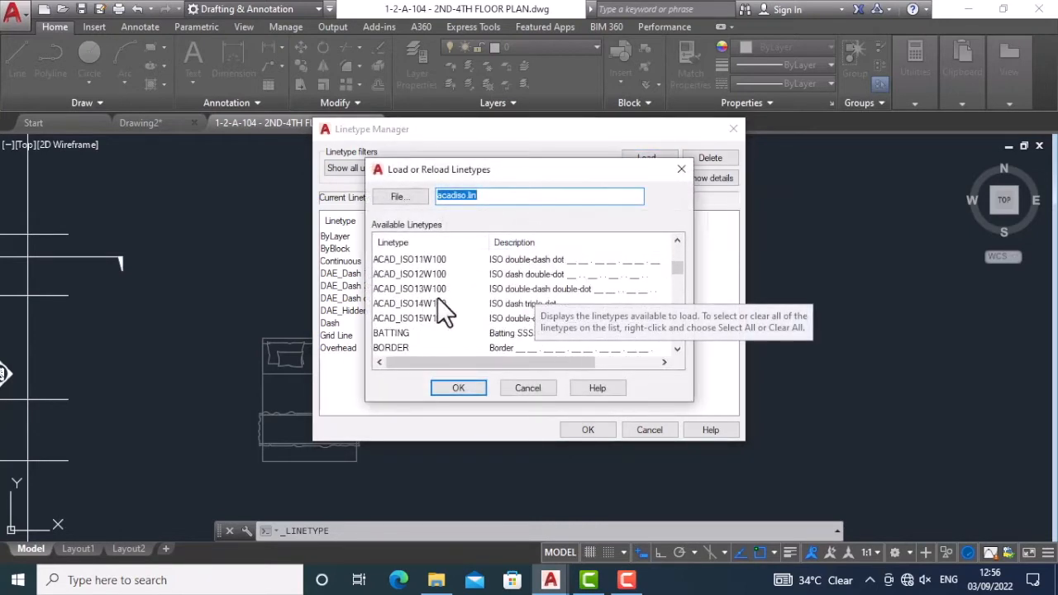
left_click(501, 347)
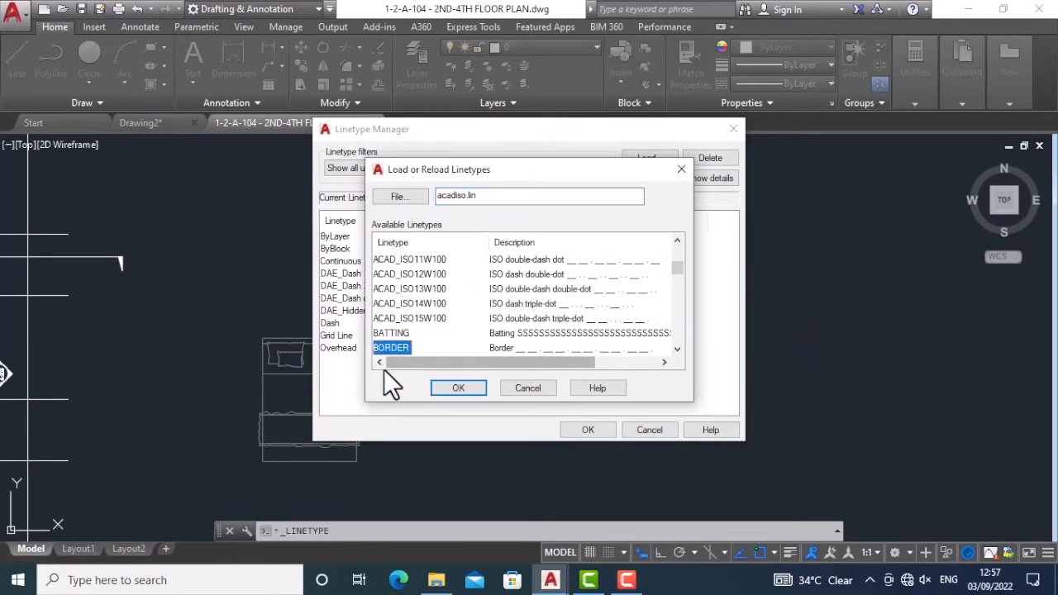
left_click(460, 388)
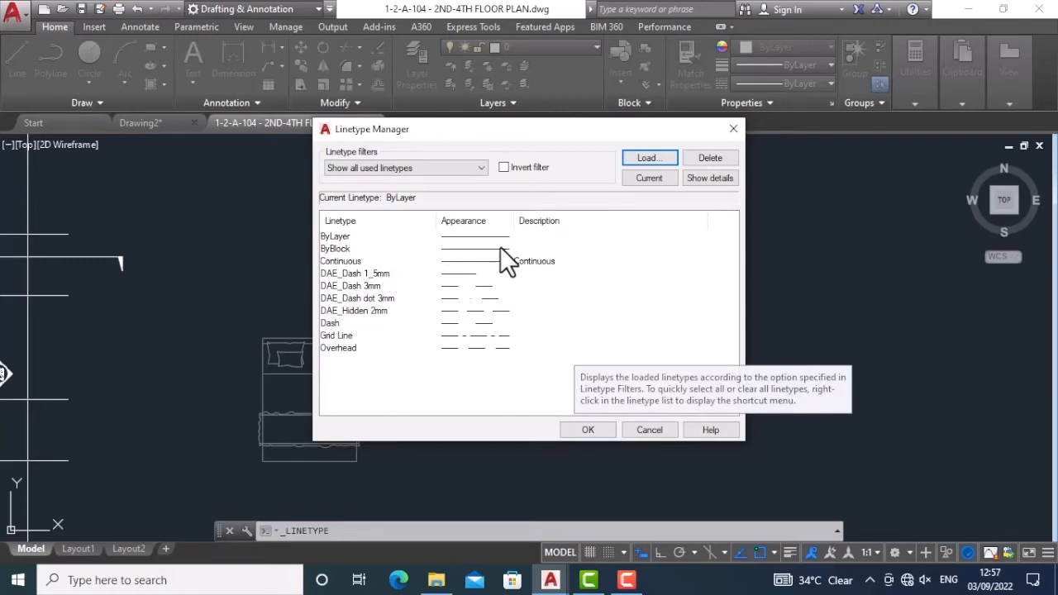
Step: Load the CENTER linetype from acadiso.lin
left_click(646, 158)
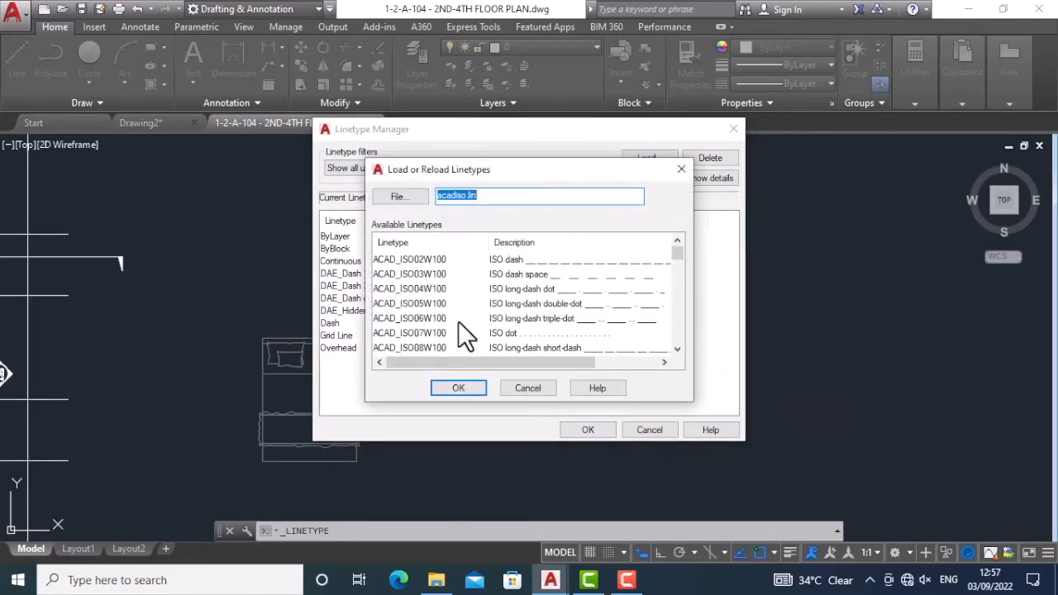
left_click(513, 314)
scroll(513, 311, "down", 5)
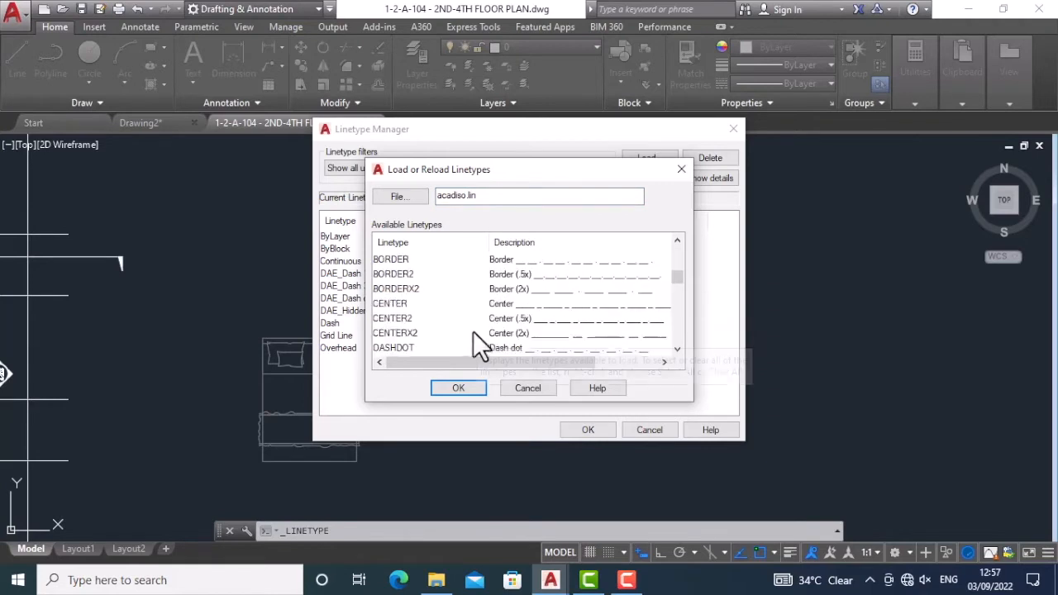
left_click(503, 304)
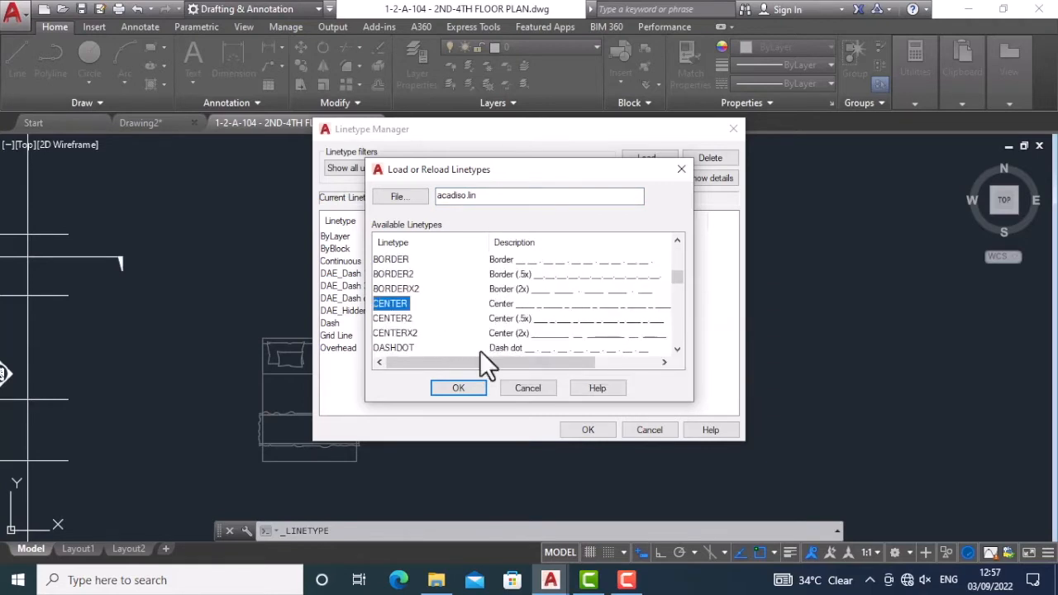
left_click(468, 390)
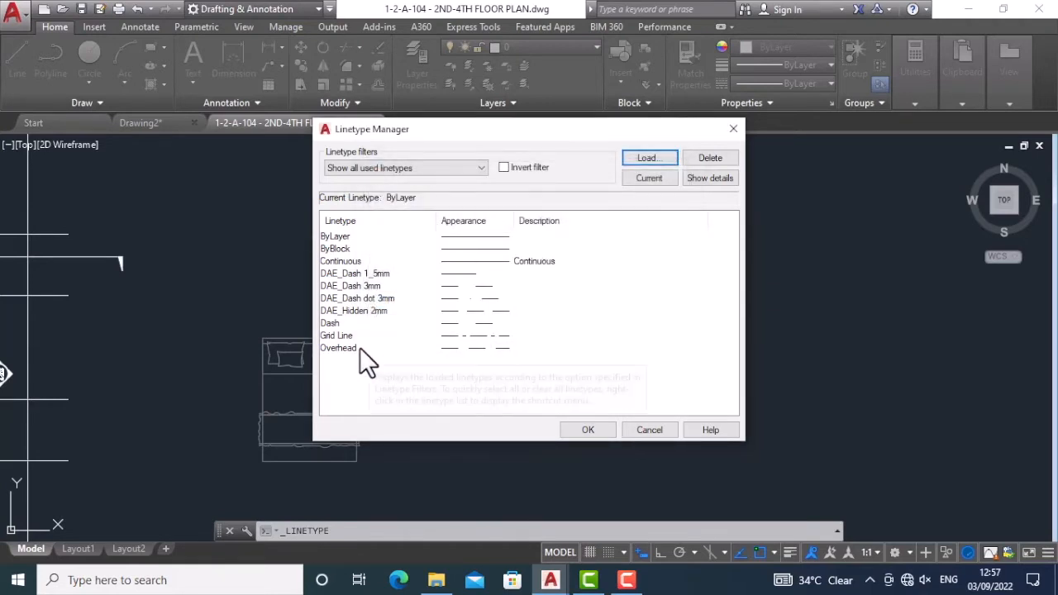
Step: Set the linetype filter to show all linetypes and delete the BORDER linetype
left_click(484, 164)
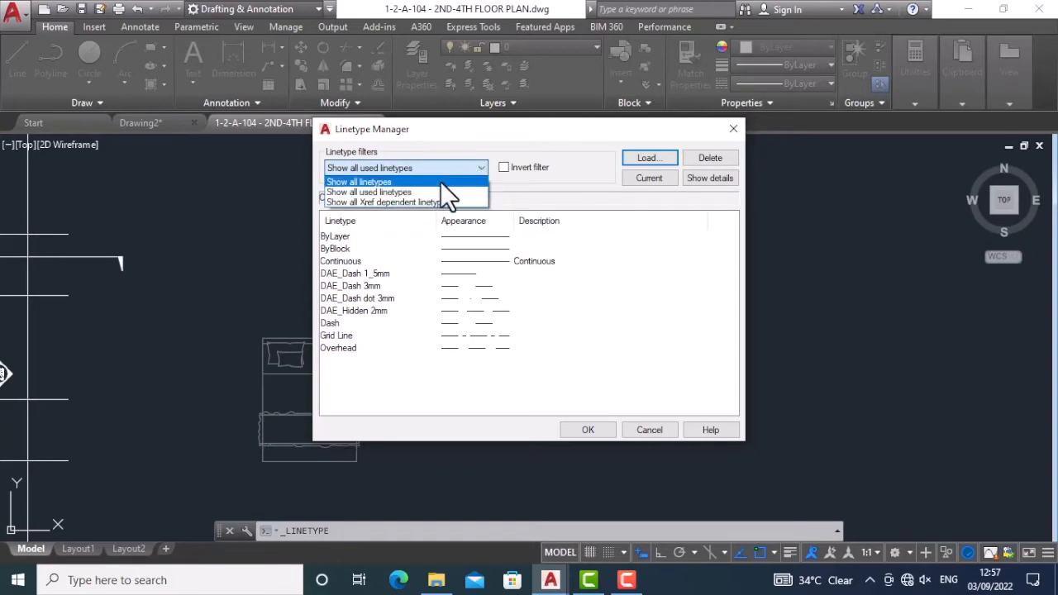
left_click(431, 182)
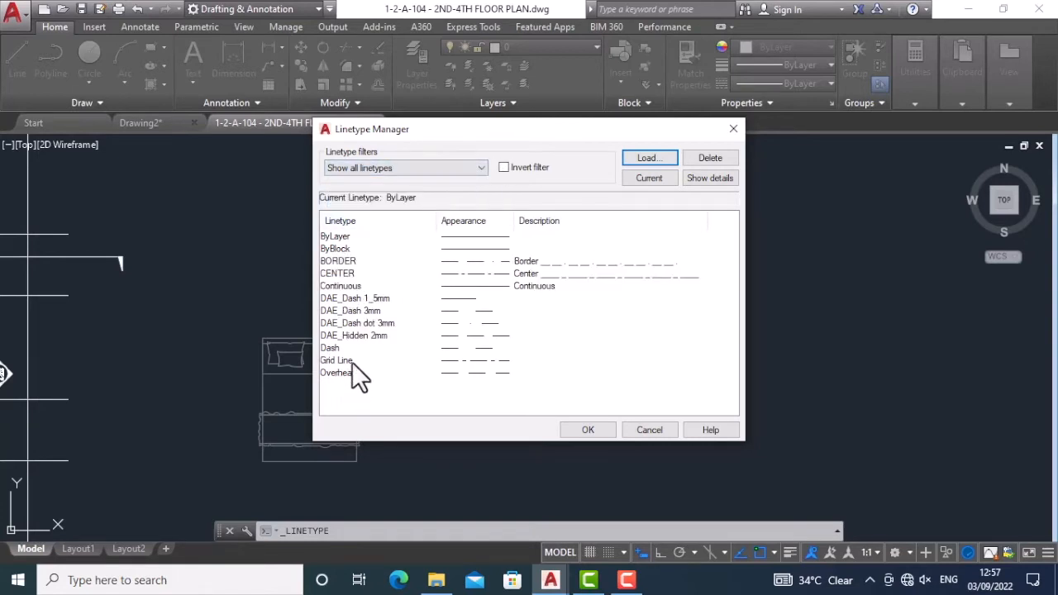
left_click(359, 262)
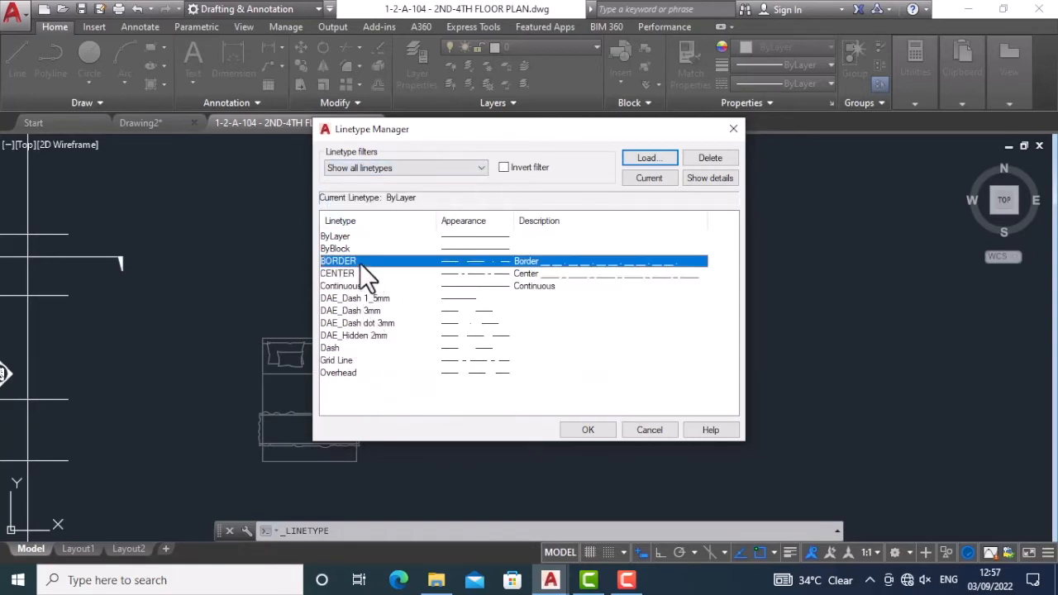
left_click(363, 272)
left_click(376, 262)
left_click(719, 156)
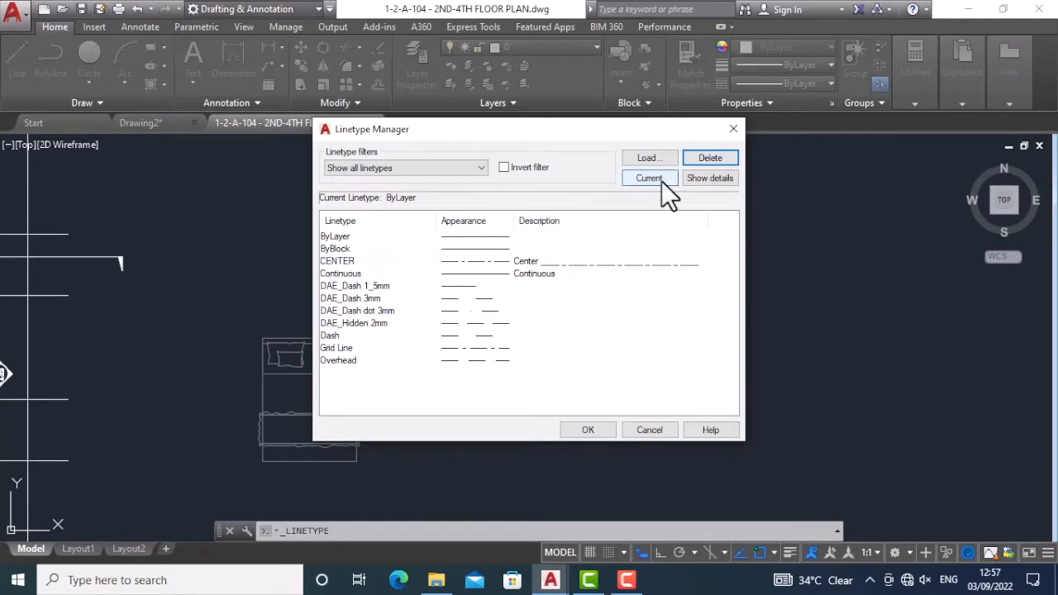
Step: Show the details of the ByBlock linetype and close the Linetype Manager
left_click(343, 248)
left_click(721, 180)
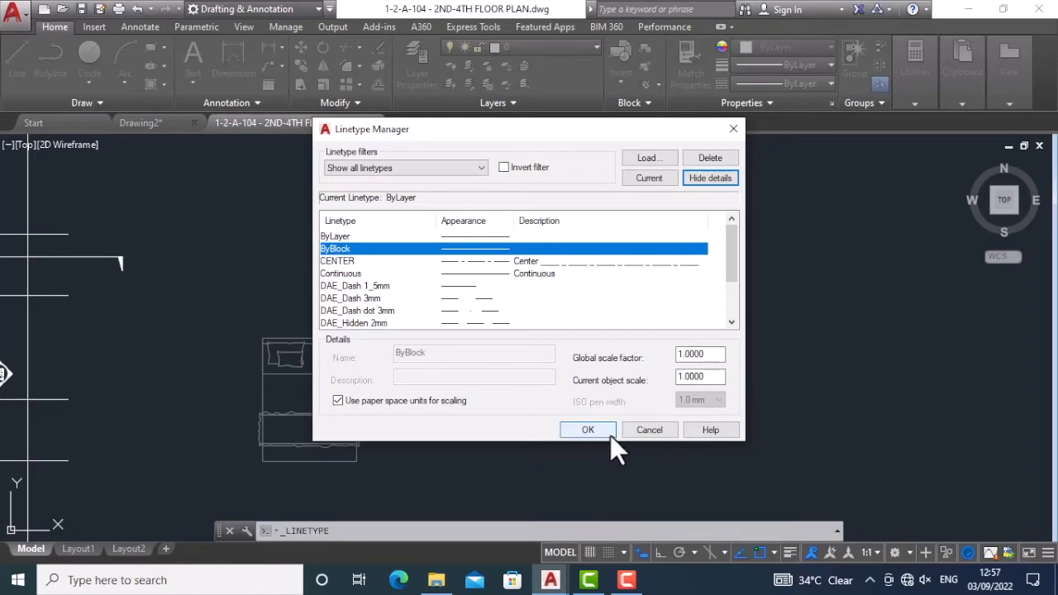
left_click(732, 128)
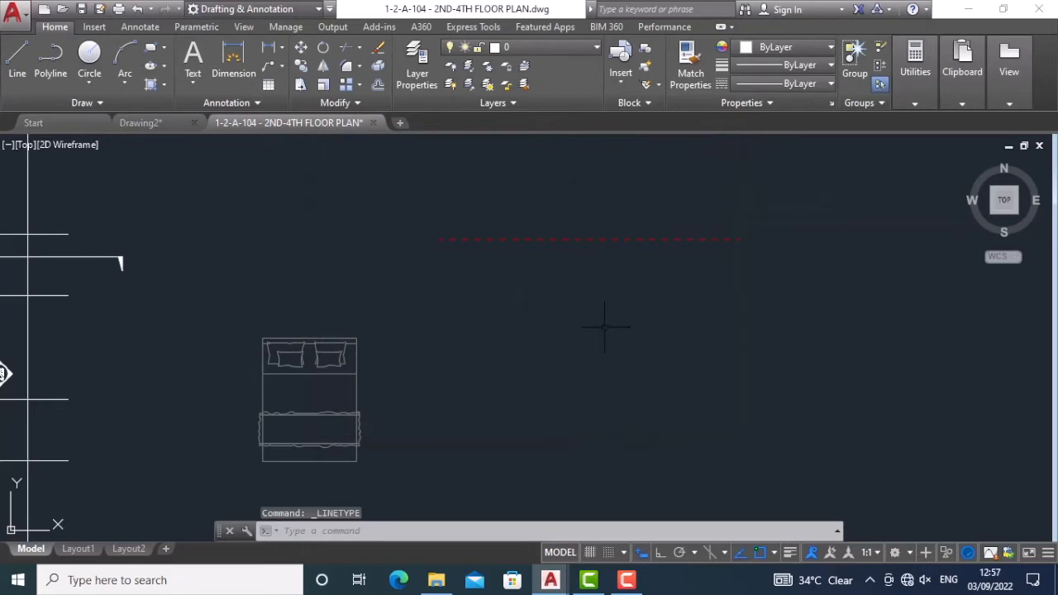
Step: Draw a nearly horizontal line below the red dashed line, to the right of the bed
key("Escape")
type("l")
key("Return")
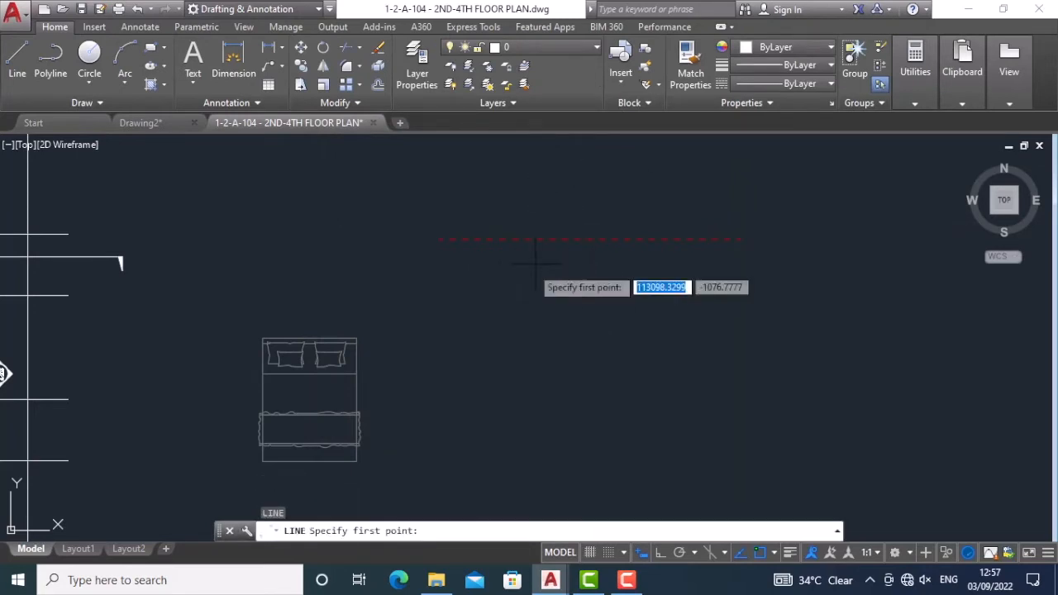
left_click(426, 326)
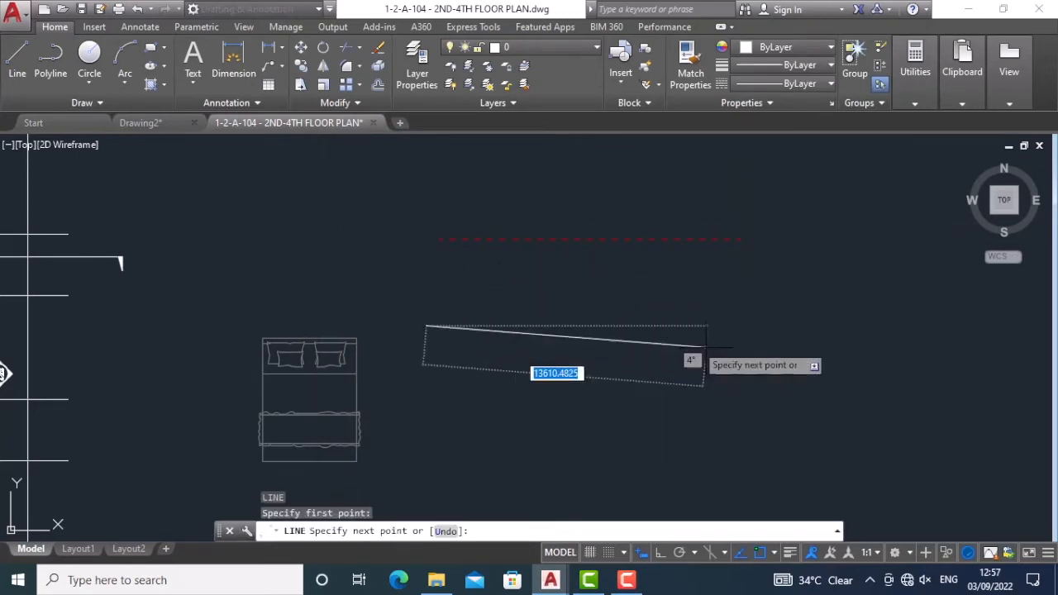
left_click(768, 324)
key("Escape")
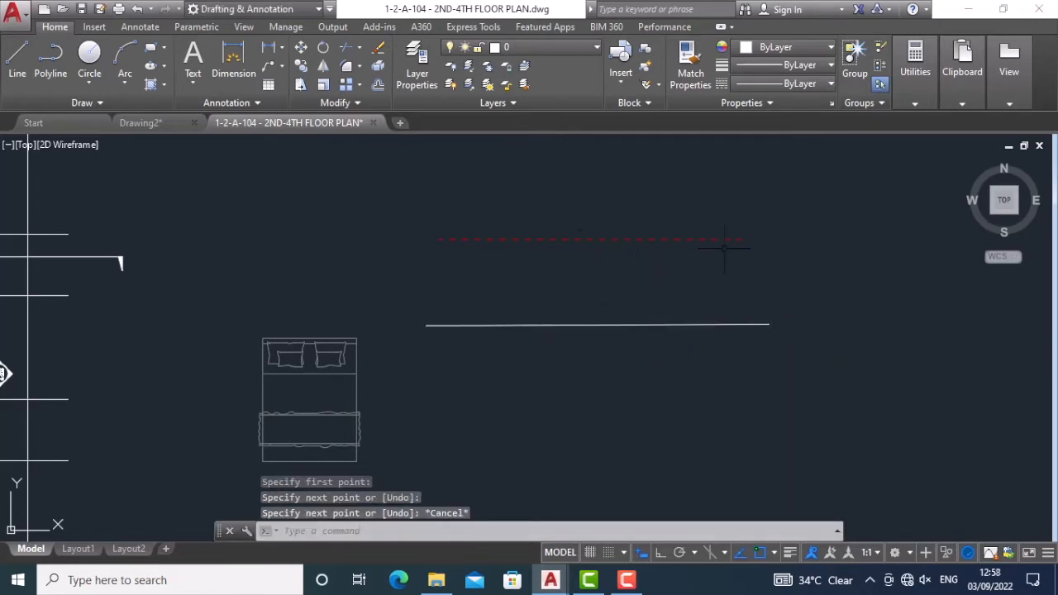
Step: Match the properties of the new white line onto the red dashed line
left_click(690, 76)
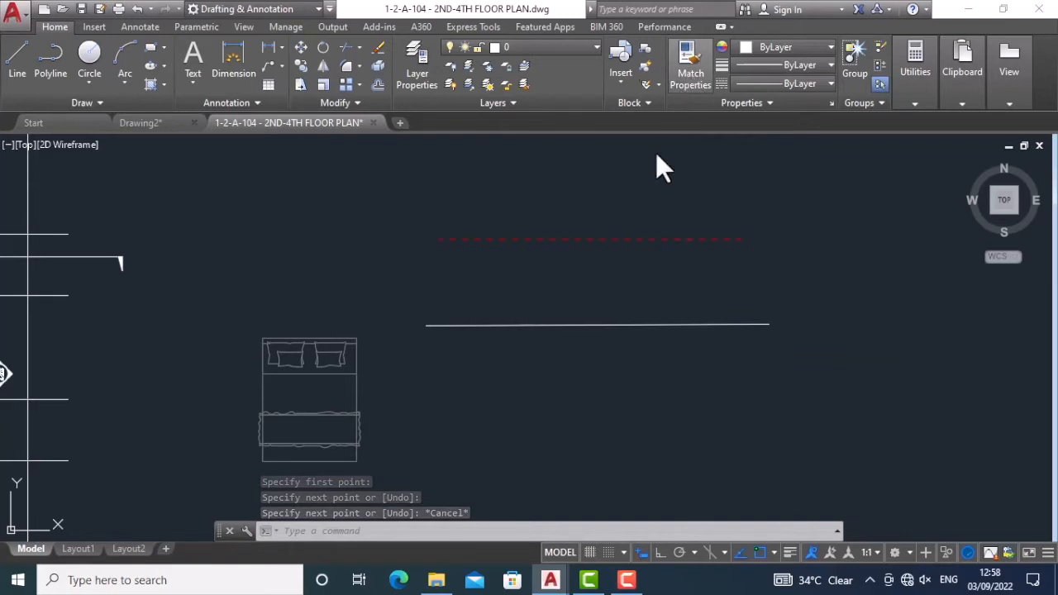
left_click(543, 324)
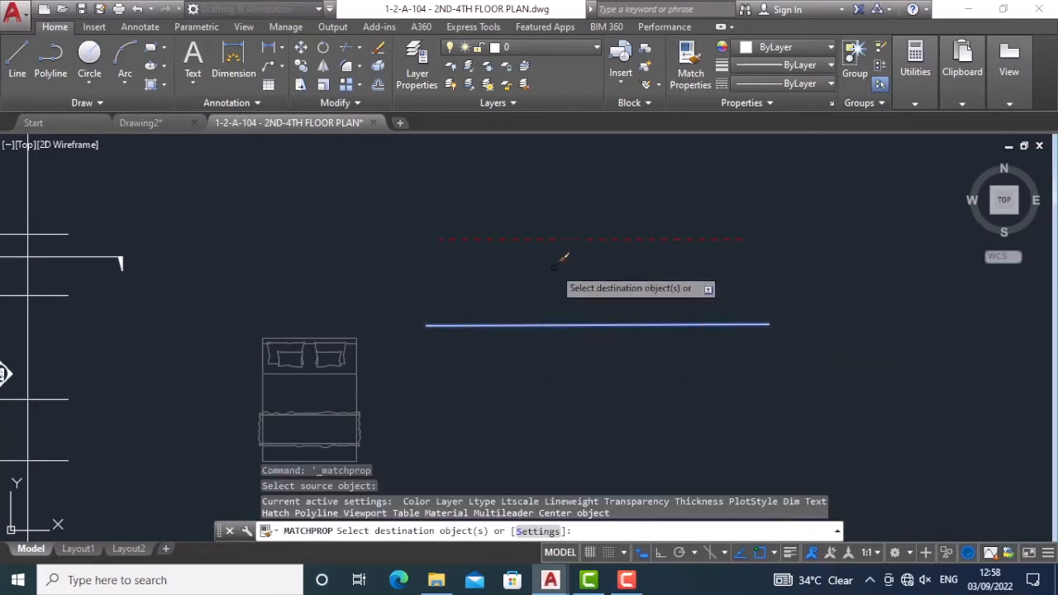
left_click(564, 238)
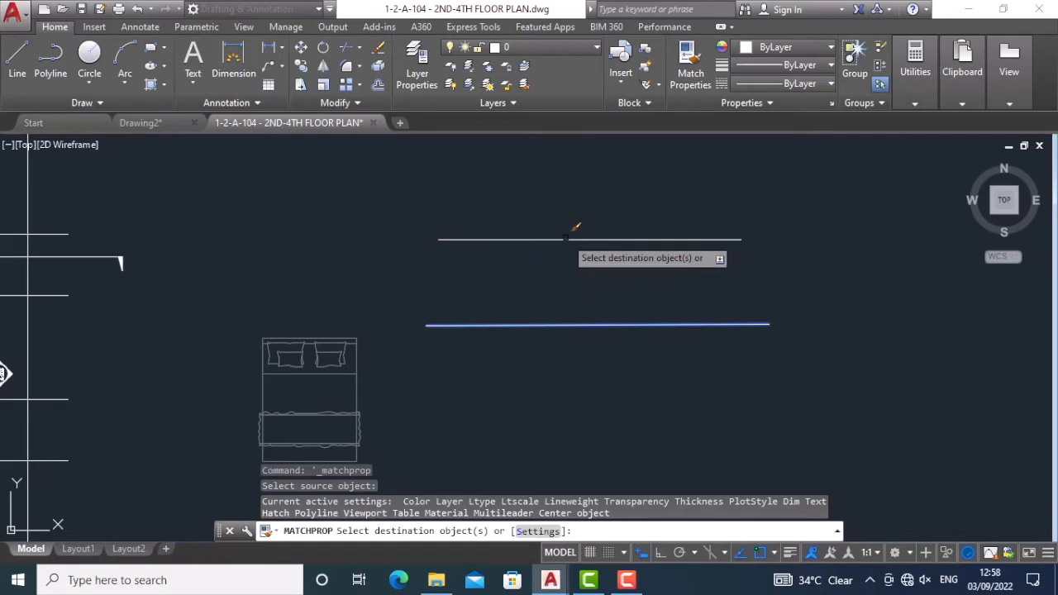
key("Escape")
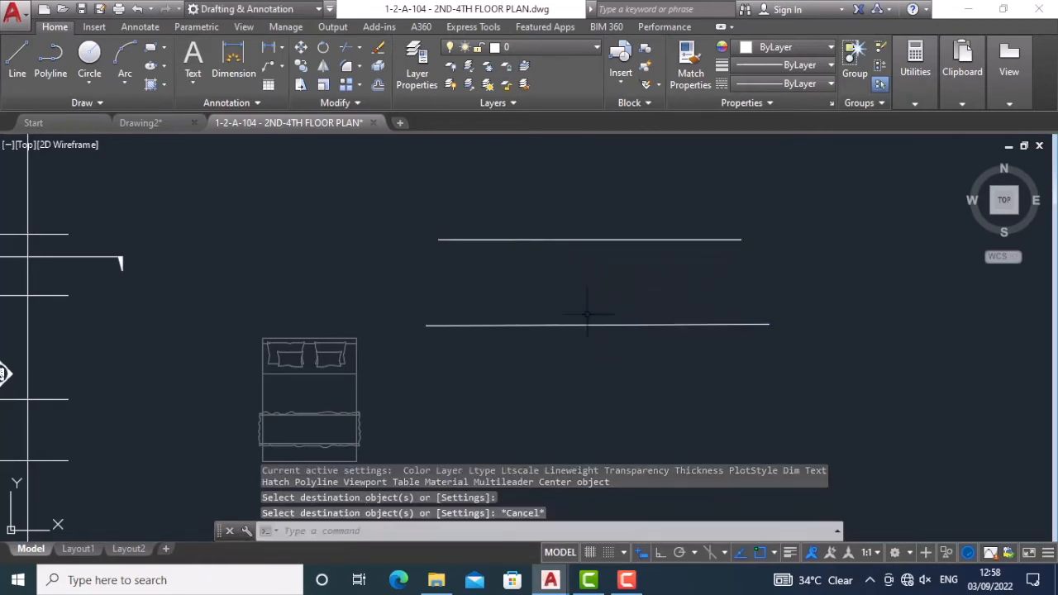
Step: Undo the last property match
key("Escape")
type("u")
key("Return")
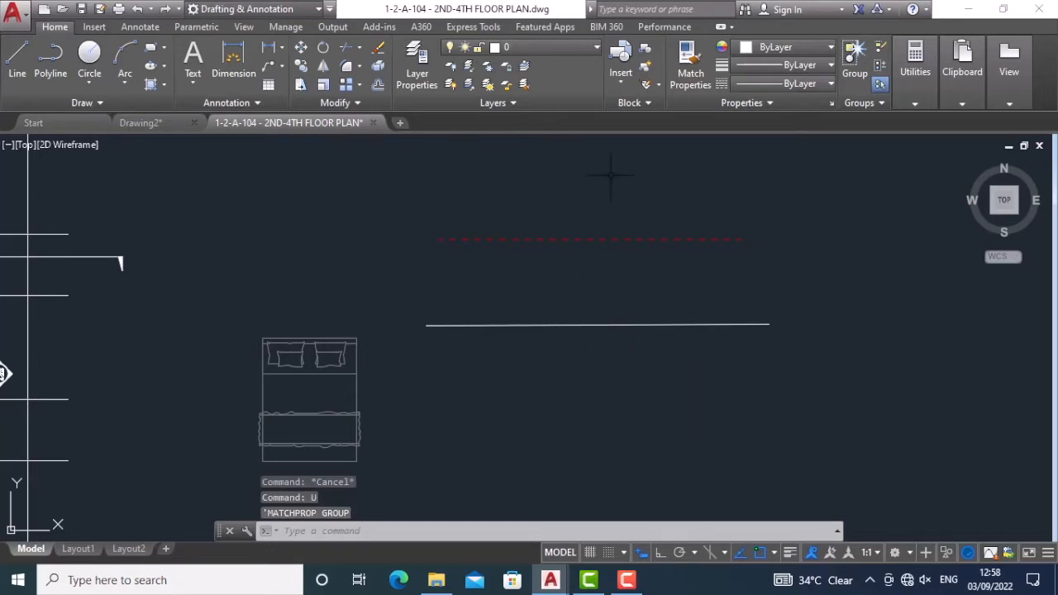
Step: Match the properties of the red dashed line onto the white line below it
left_click(693, 77)
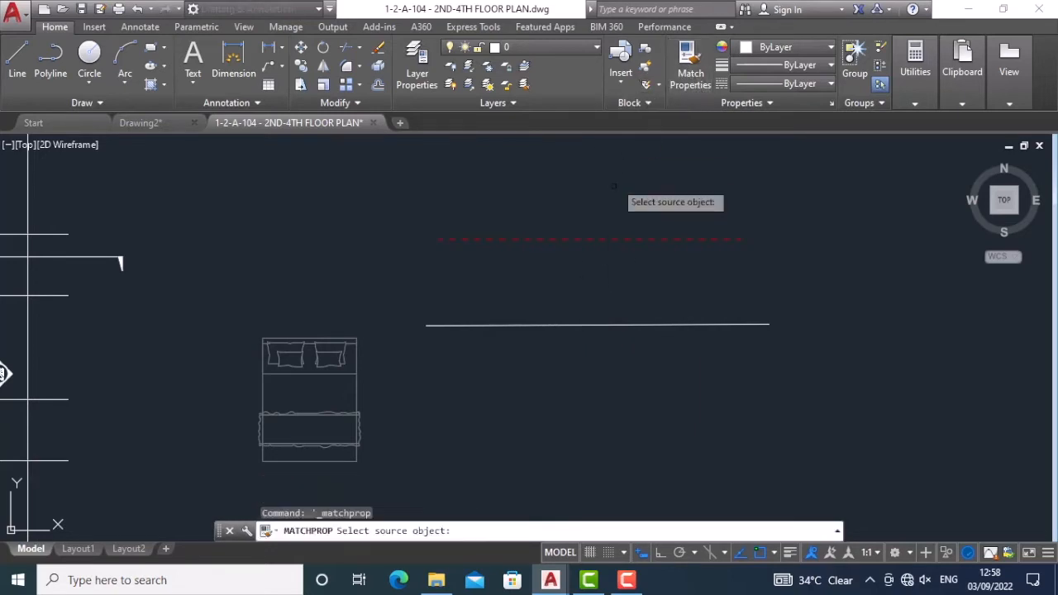
left_click(603, 240)
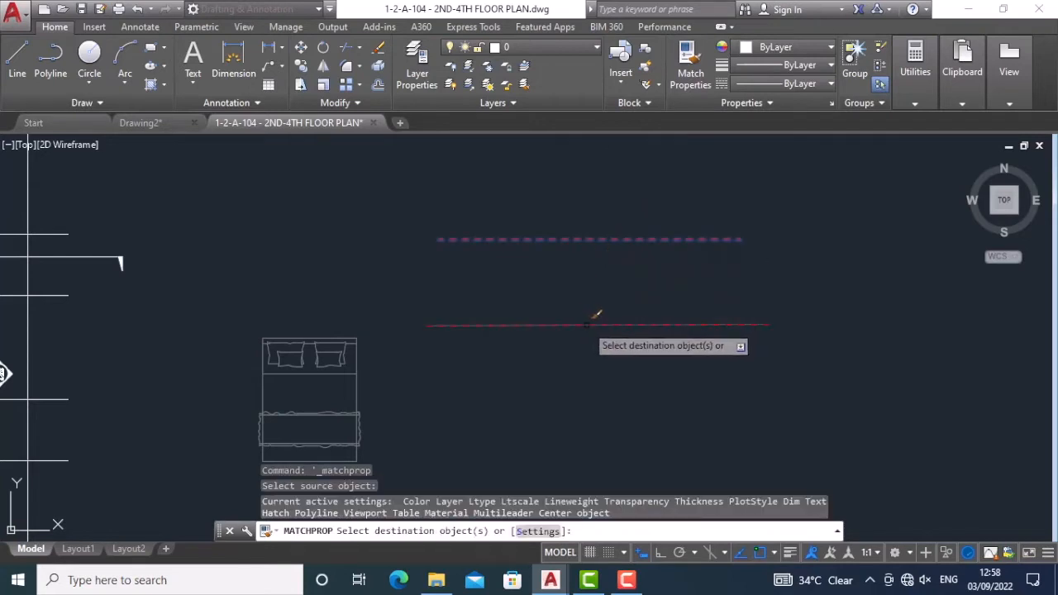
left_click(588, 323)
key("Escape")
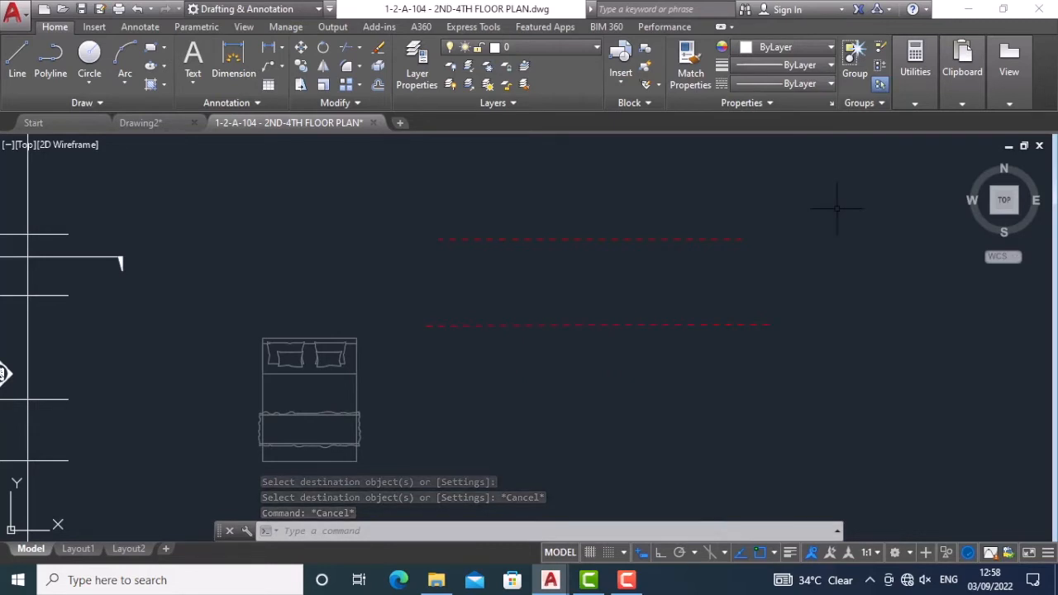
Step: Set the bed block's colour to Red in its quick properties and close them
middle_click_drag(668, 396, 682, 335)
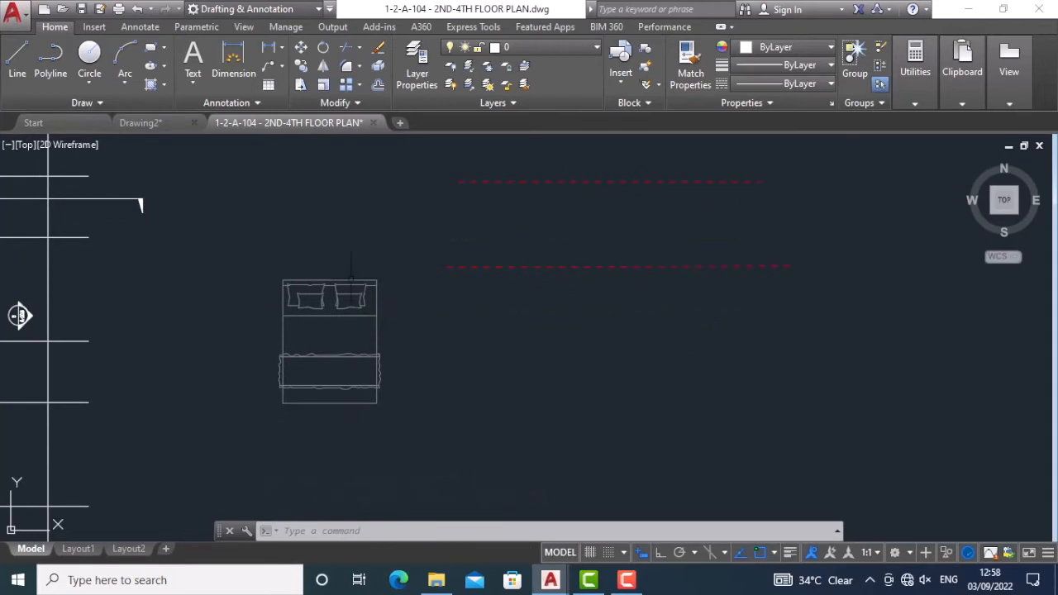
left_click(351, 295)
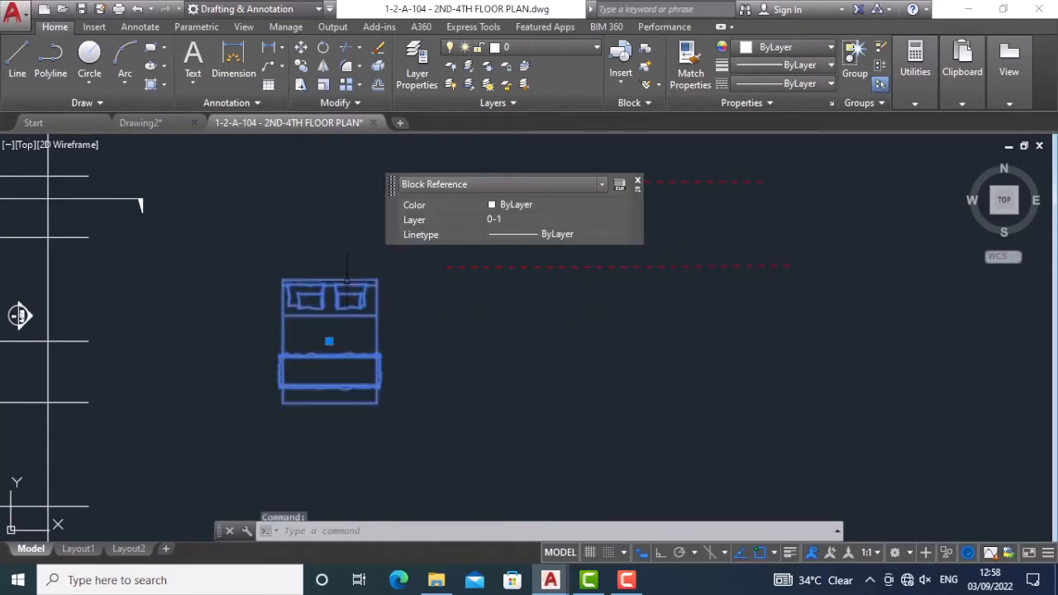
left_click(622, 204)
left_click(621, 205)
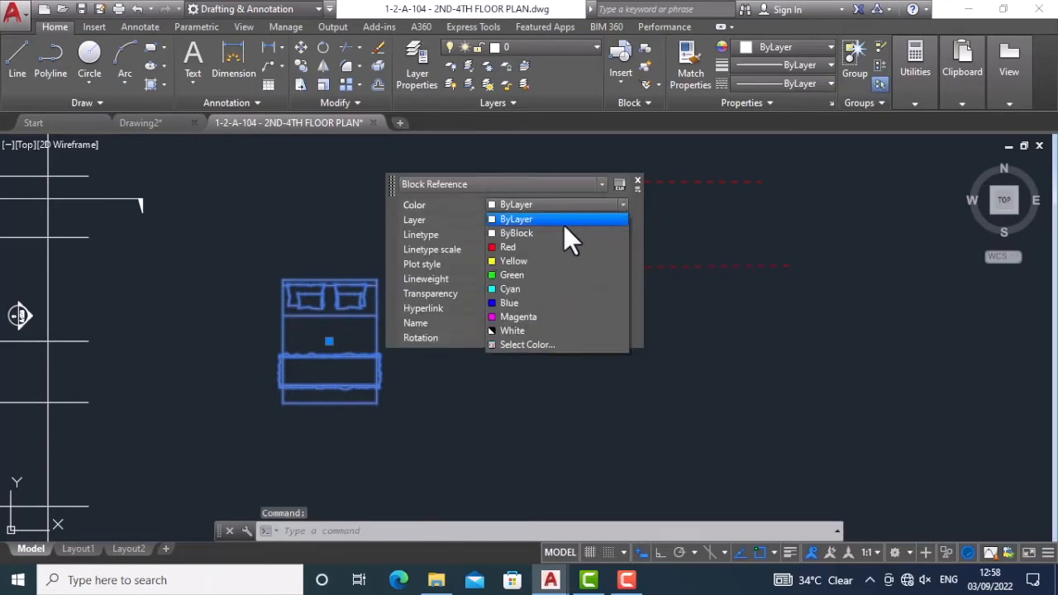
left_click(526, 248)
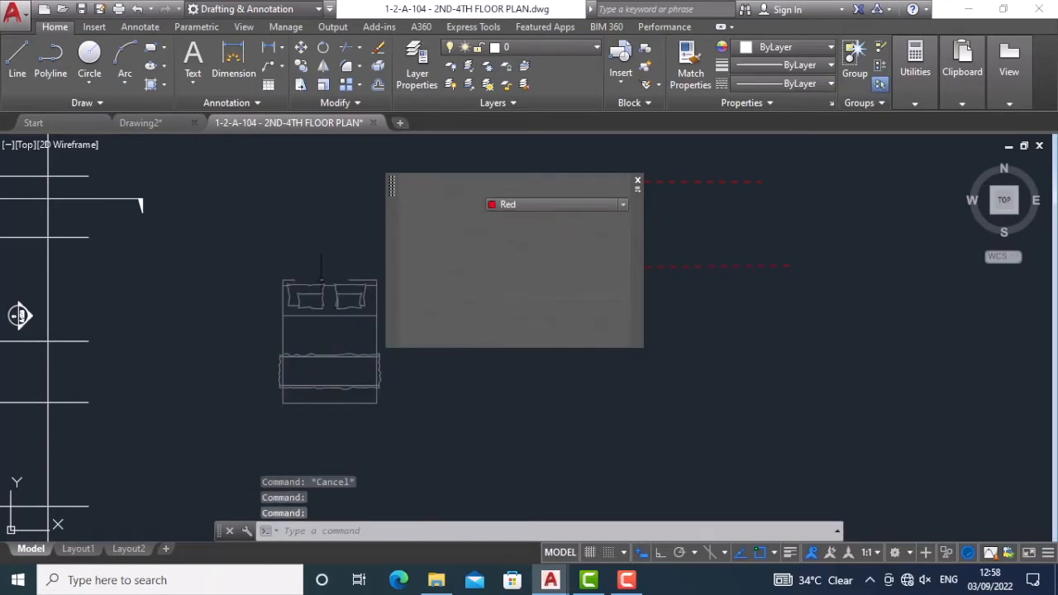
left_click(637, 180)
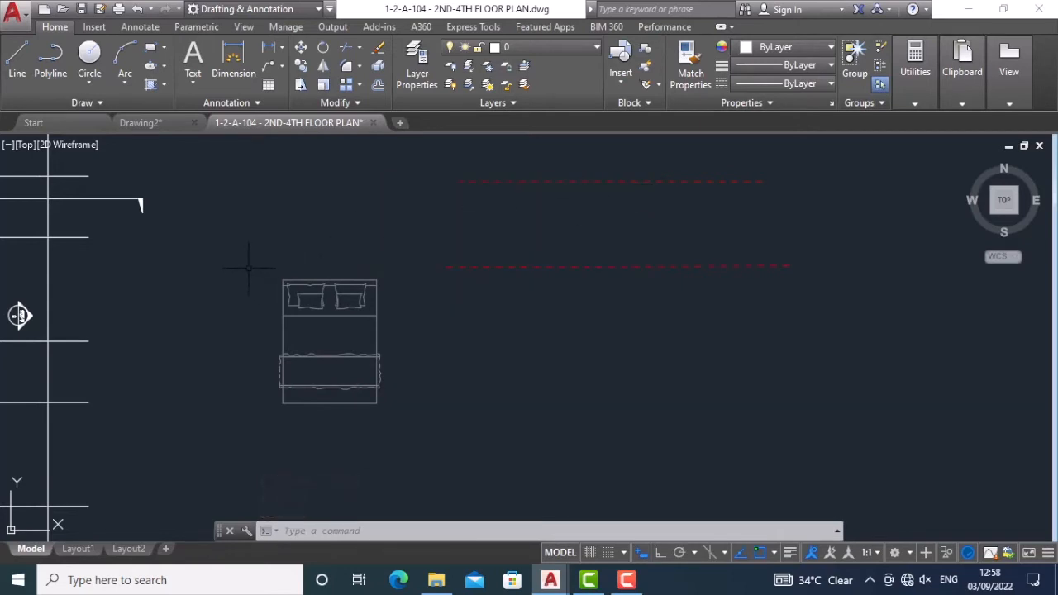
Step: Explode the bed block into separate objects
key("Escape")
type("explode")
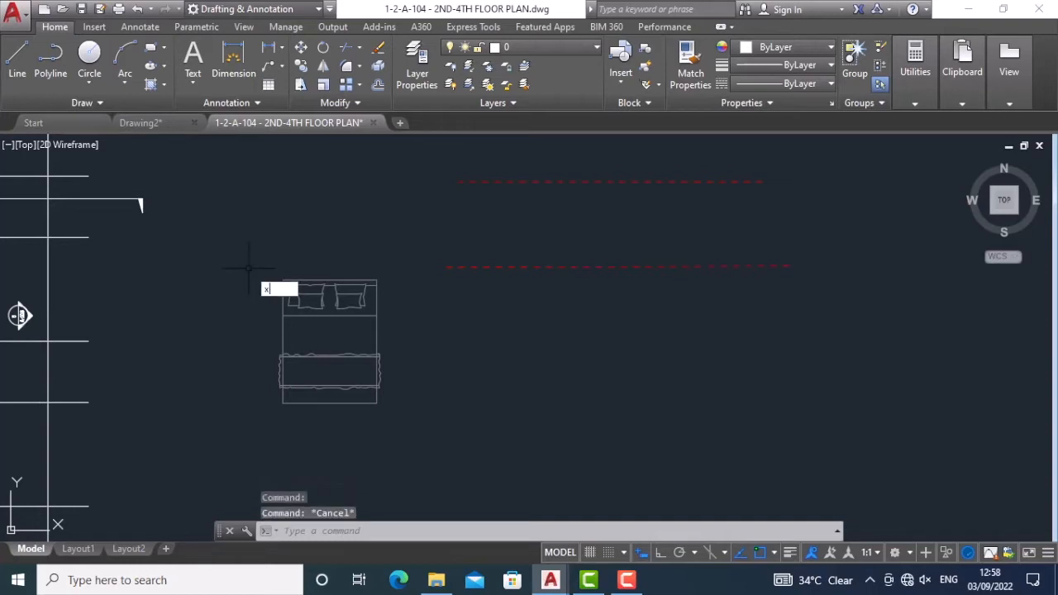
key("Return")
left_click(247, 258)
left_click(403, 410)
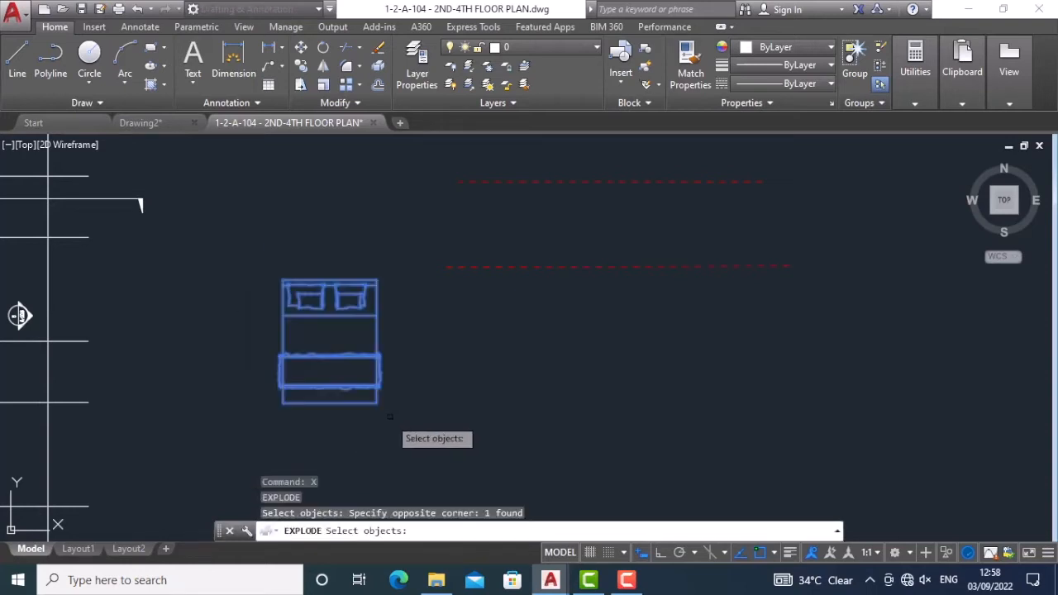
key("Return")
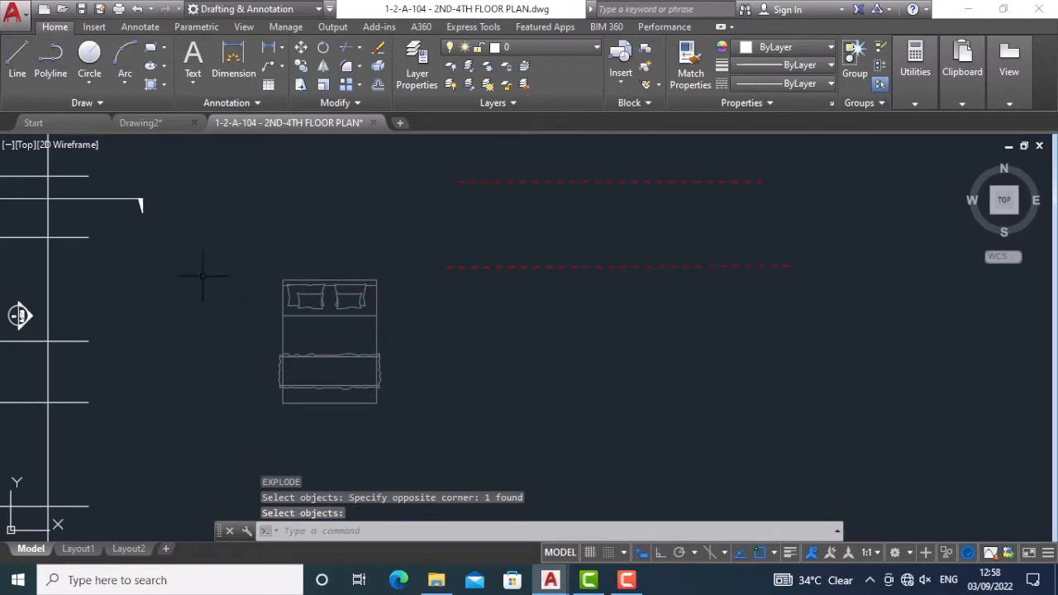
Step: Set the colour of all the exploded bed's objects to Red in the quick properties and close them
left_click(226, 250)
left_click(425, 407)
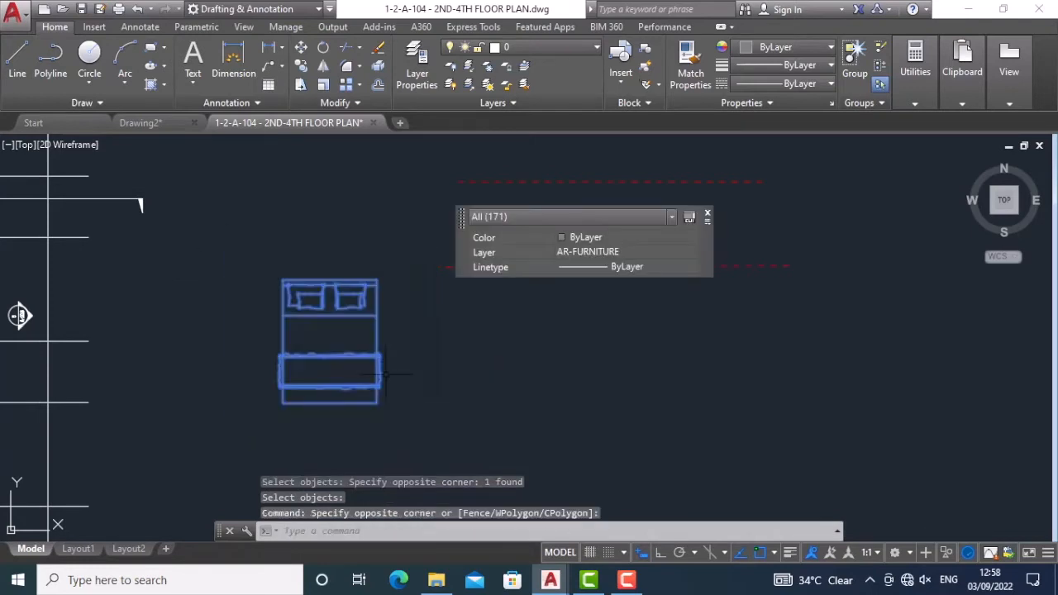
left_click(692, 238)
left_click(616, 280)
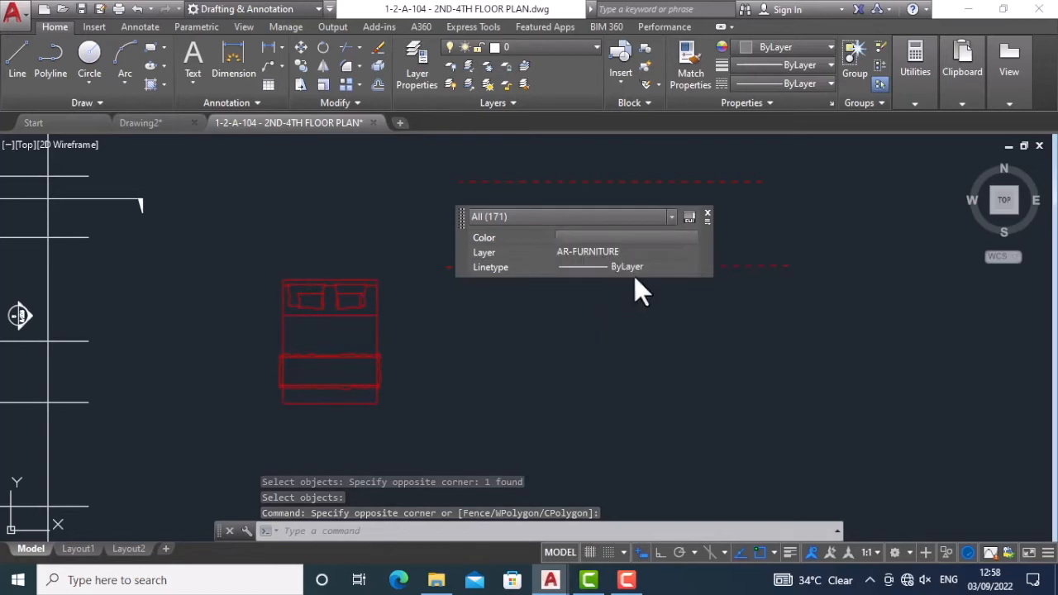
left_click(706, 214)
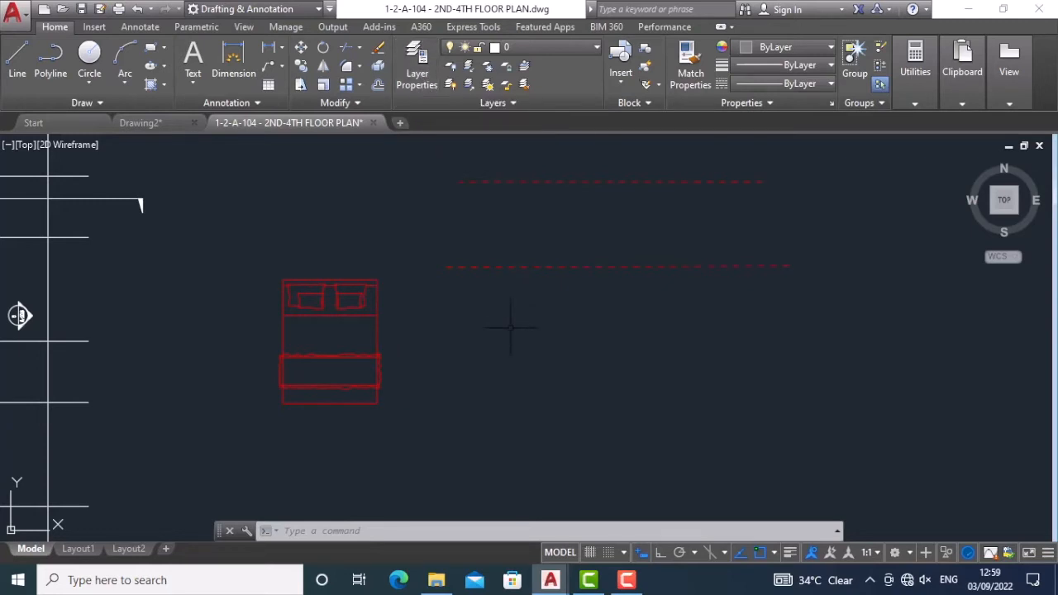
Step: Open the Layer Properties Manager and widen it to show the colour, linetype, lineweight and plot style columns
type("la")
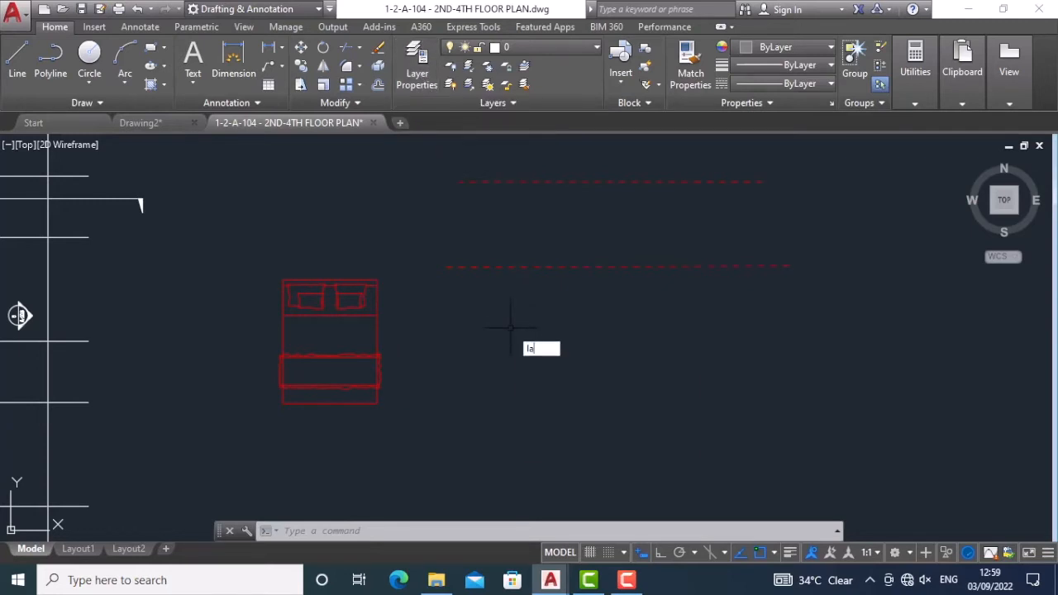
key("Return")
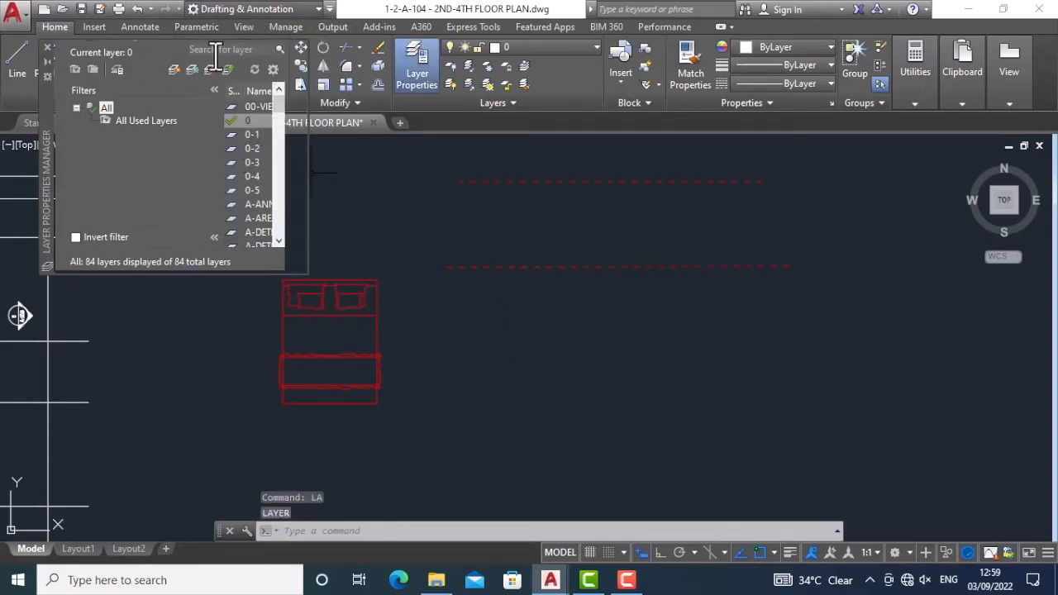
left_click(159, 51)
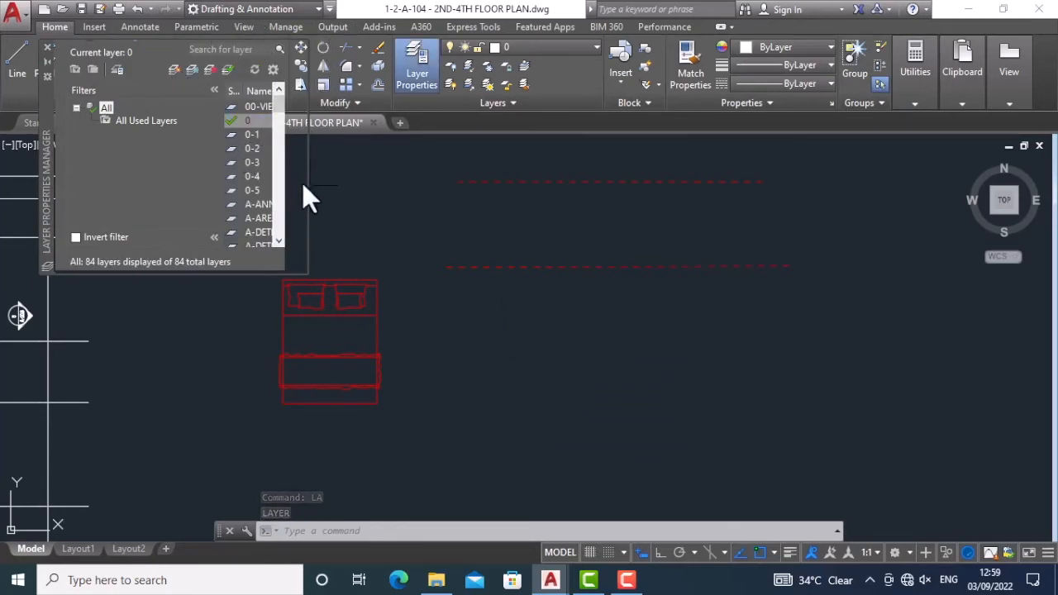
left_click_drag(308, 182, 432, 174)
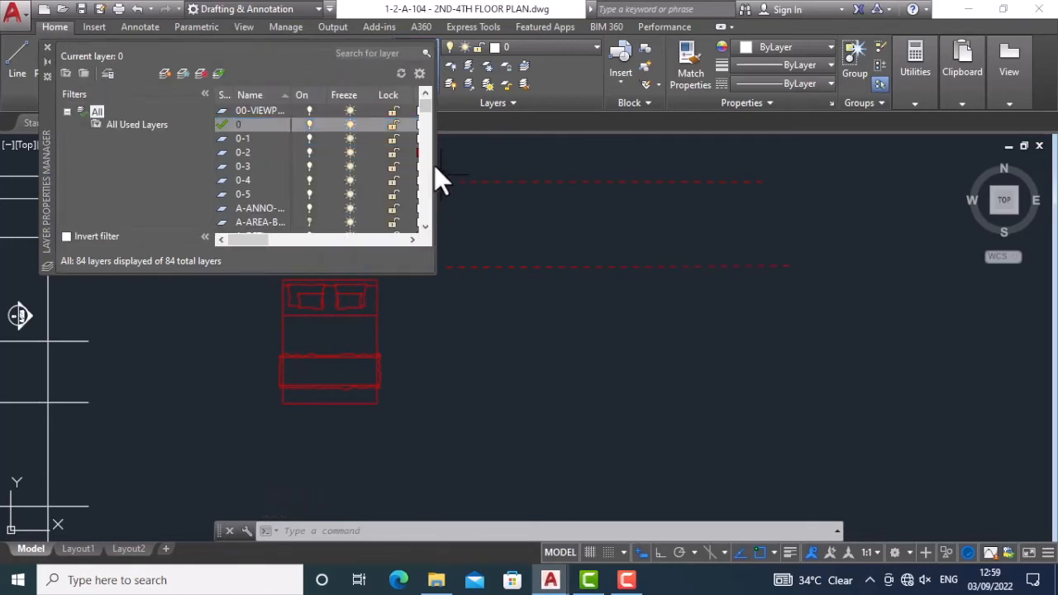
left_click_drag(431, 66, 684, 85)
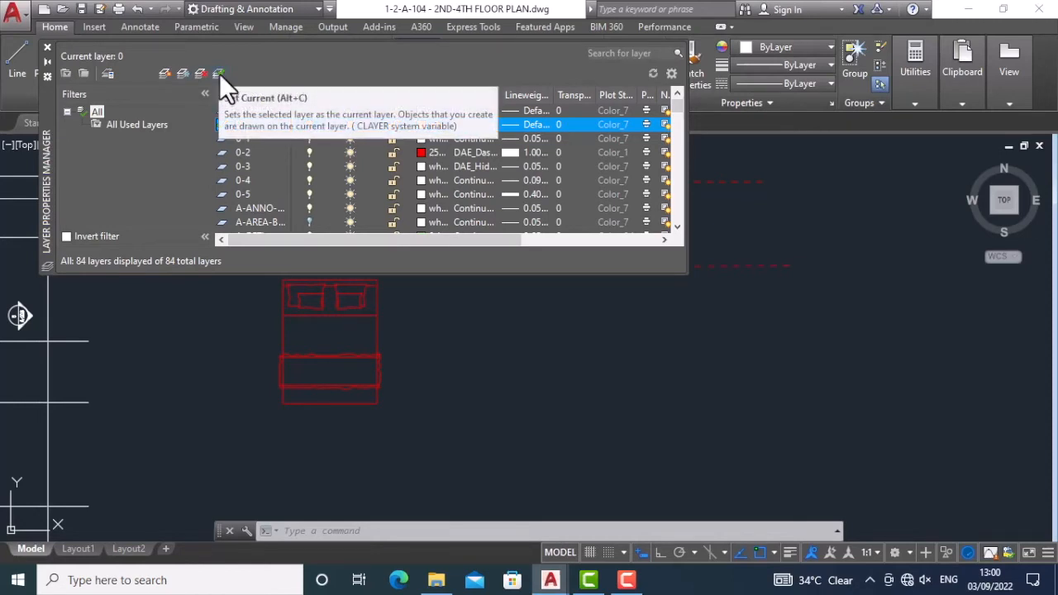
Step: Make A-DETL the current layer
scroll(251, 151, "down", 1)
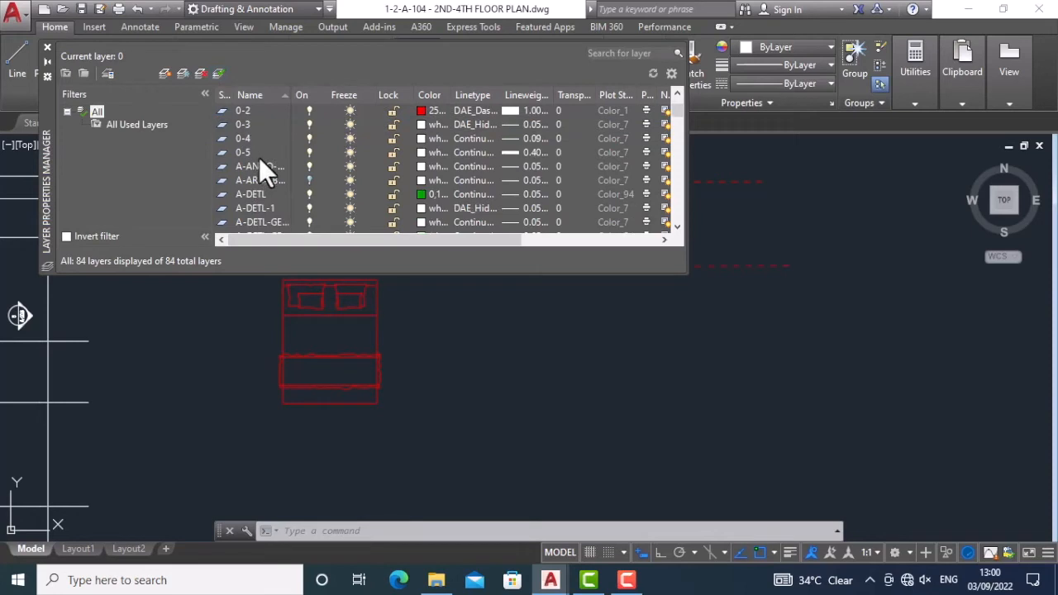
scroll(256, 154, "down", 1)
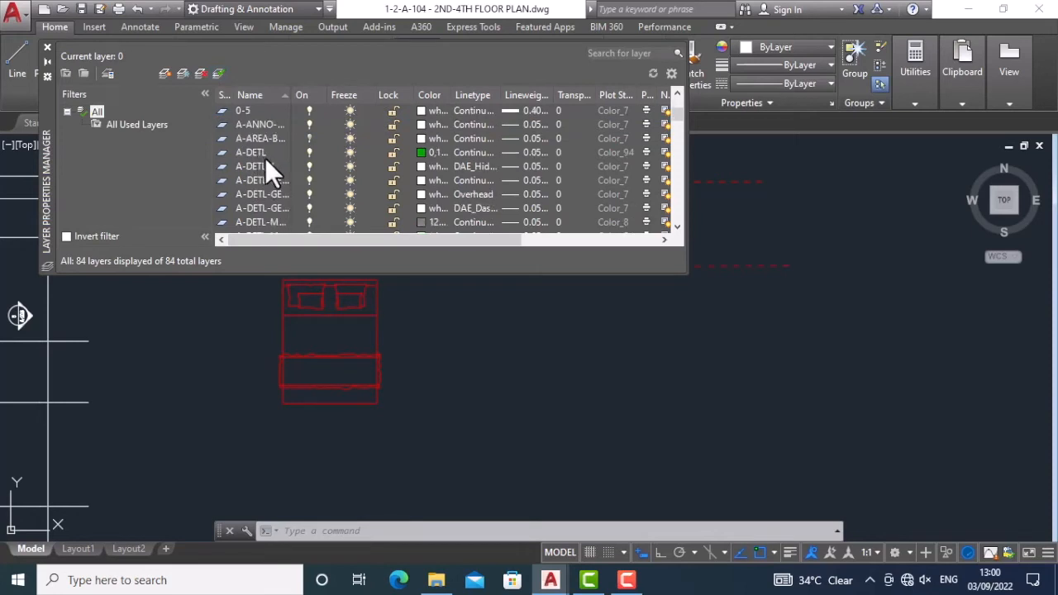
left_click(254, 151)
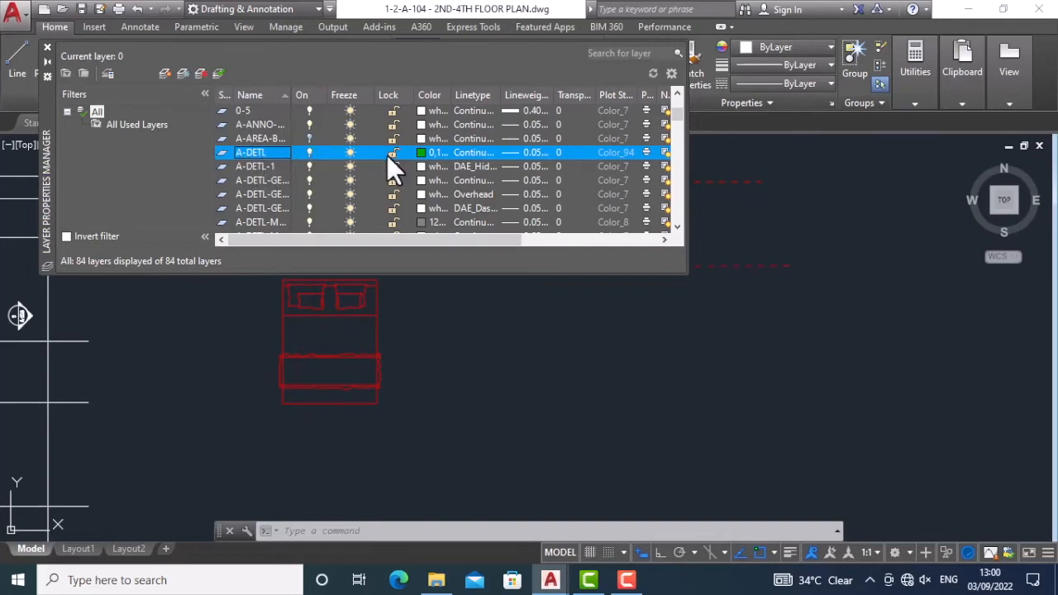
left_click(218, 74)
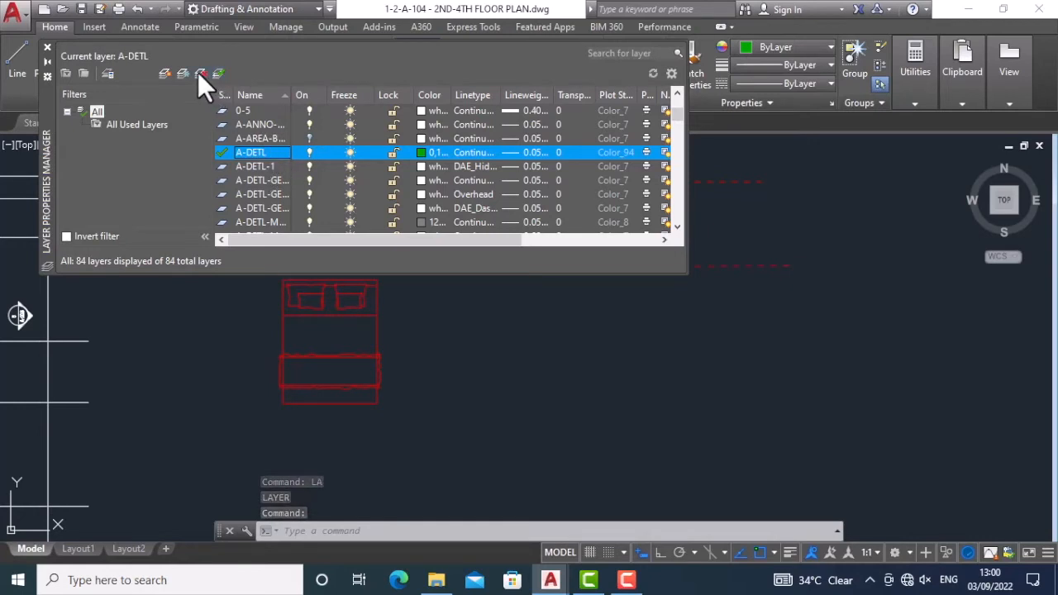
Step: Try to delete the A-AREA layer listed directly above A-DETL
left_click(252, 136)
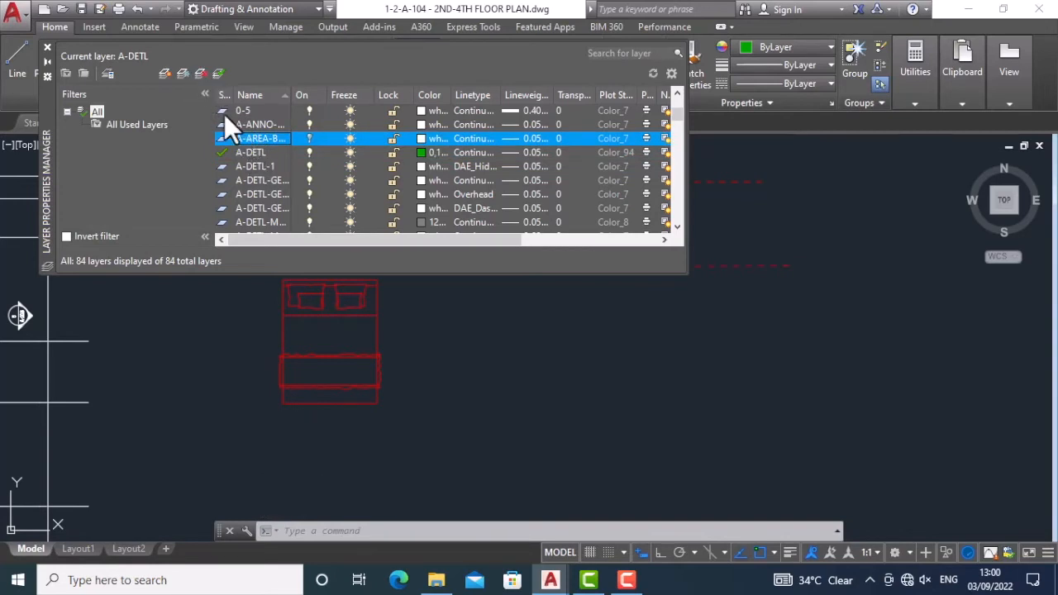
left_click(201, 75)
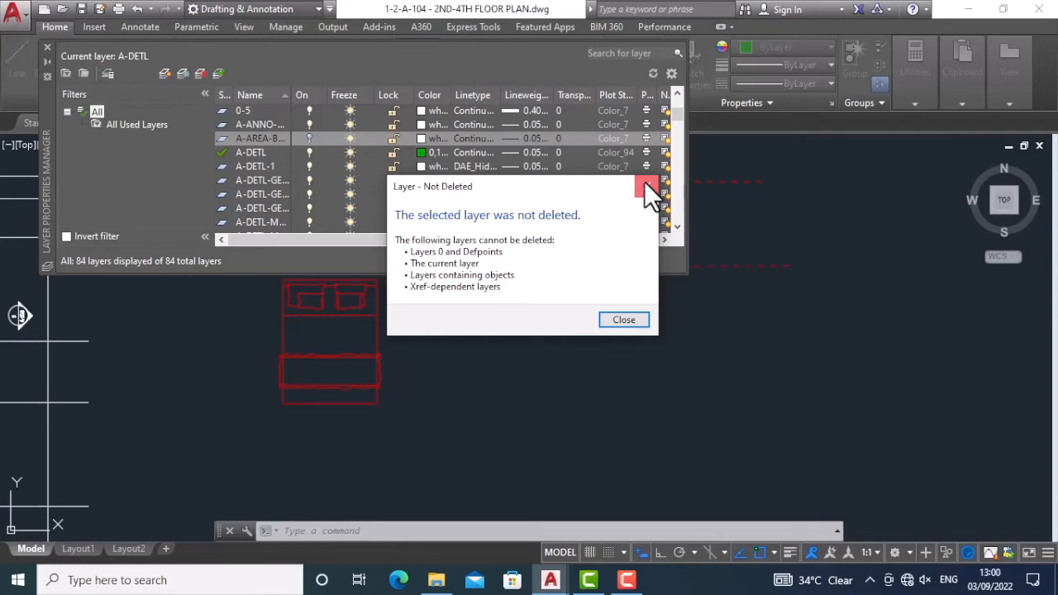
left_click(646, 187)
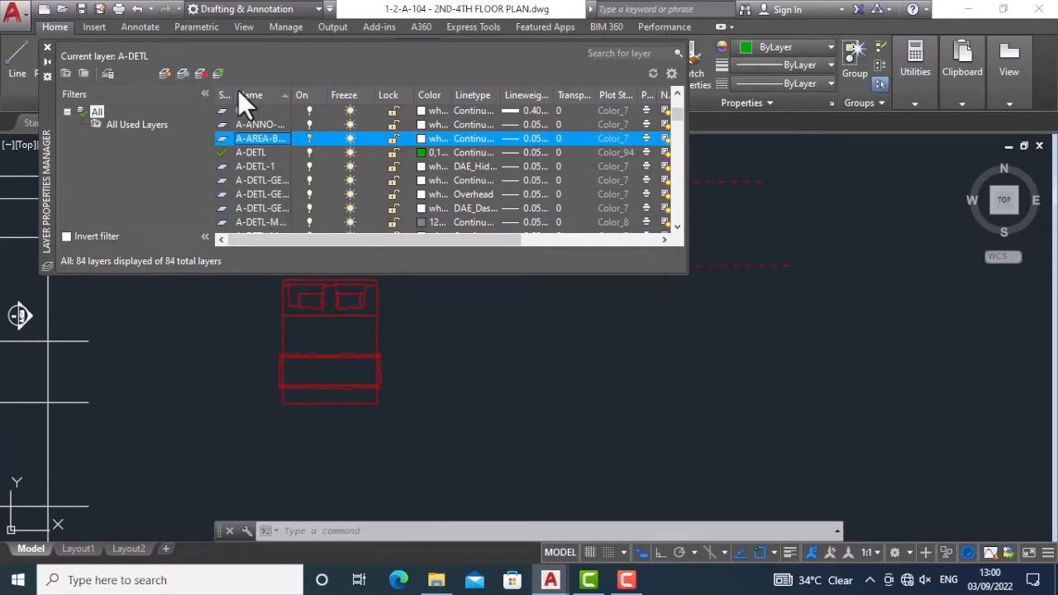
Step: Widen the layer list's Status column and rename the A-DETL layer with the author's username
left_click_drag(231, 97, 268, 98)
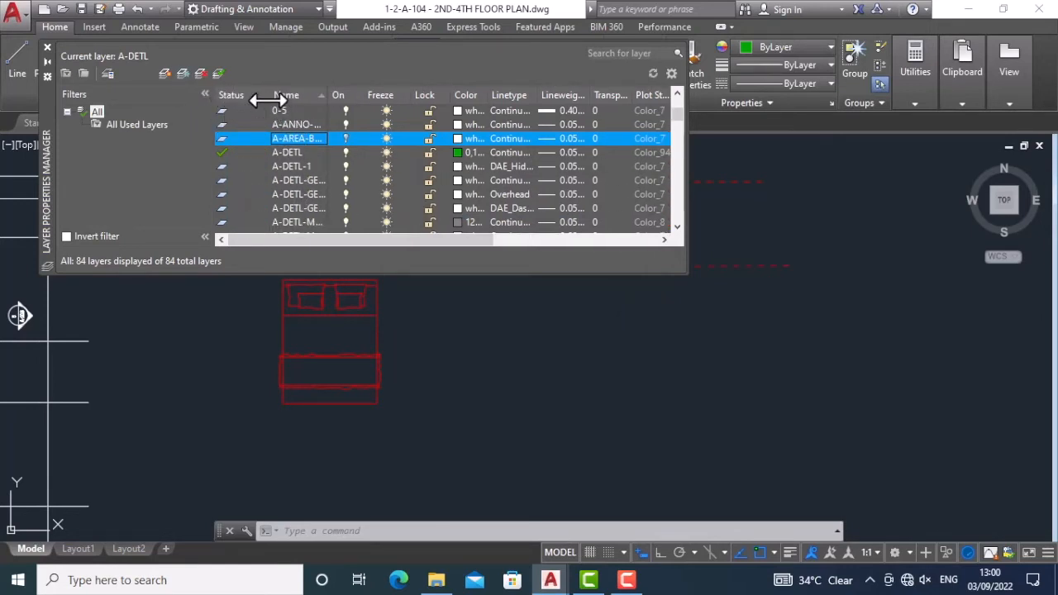
left_click(224, 154)
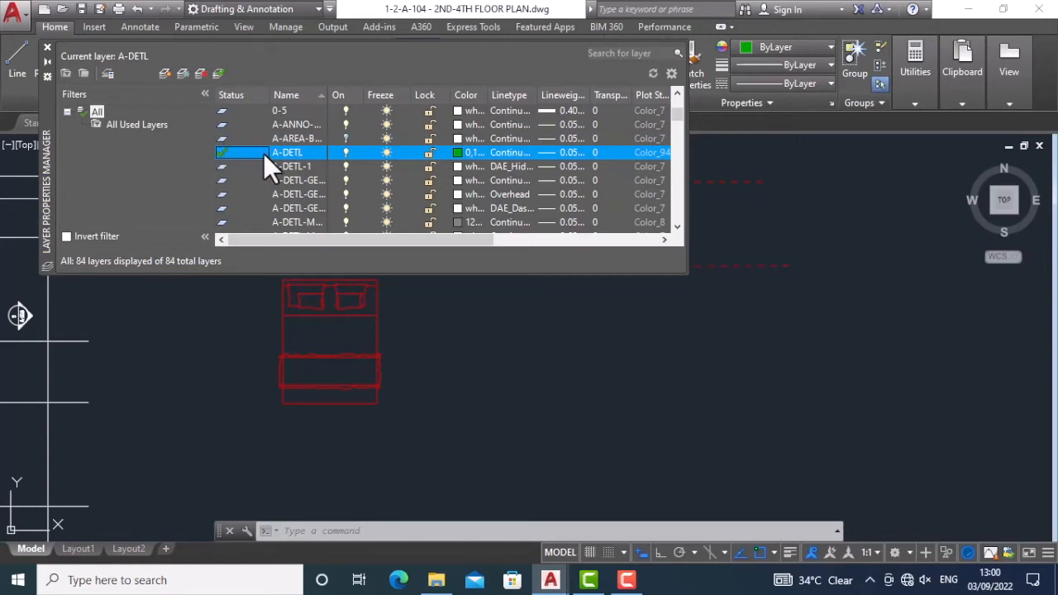
left_click(300, 154)
left_click(302, 156)
key("BackSpace")
type("civil.h")
type("aider88")
key("Return")
left_click(323, 176)
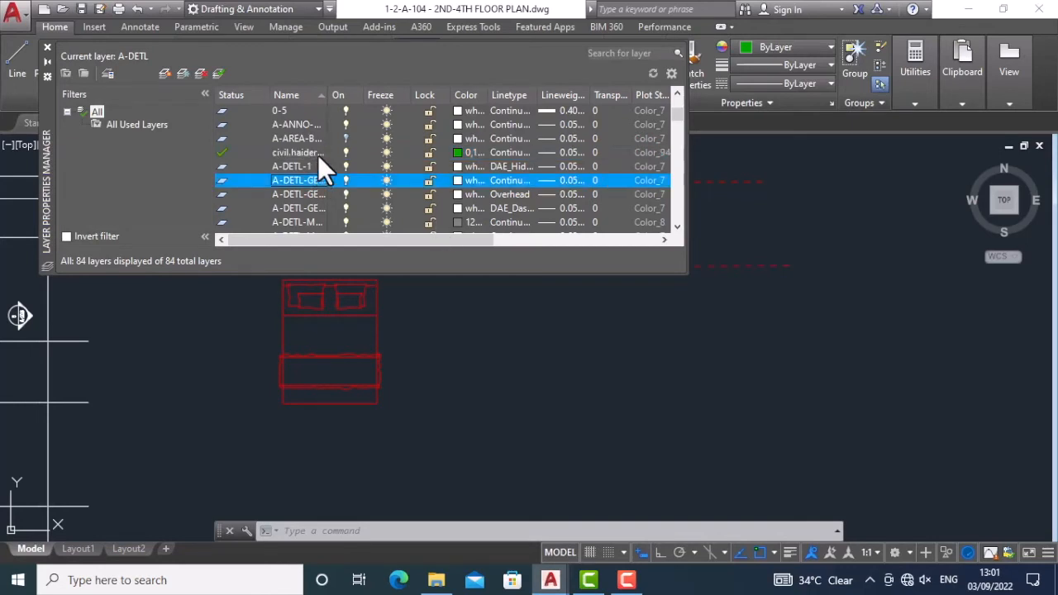
double_click(316, 152)
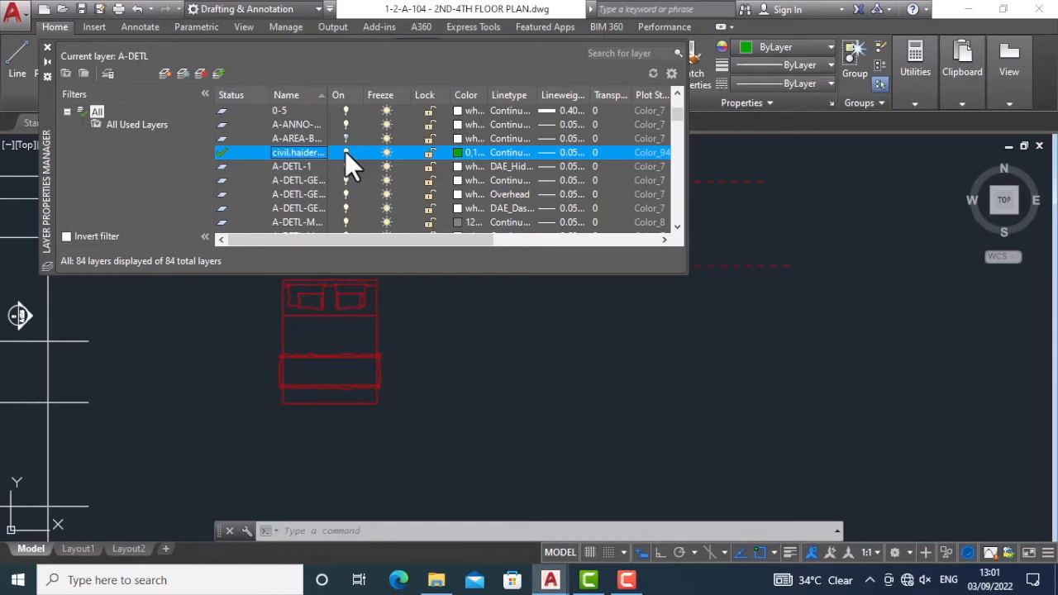
Step: Turn the renamed current layer off and try to freeze it
left_click(346, 152)
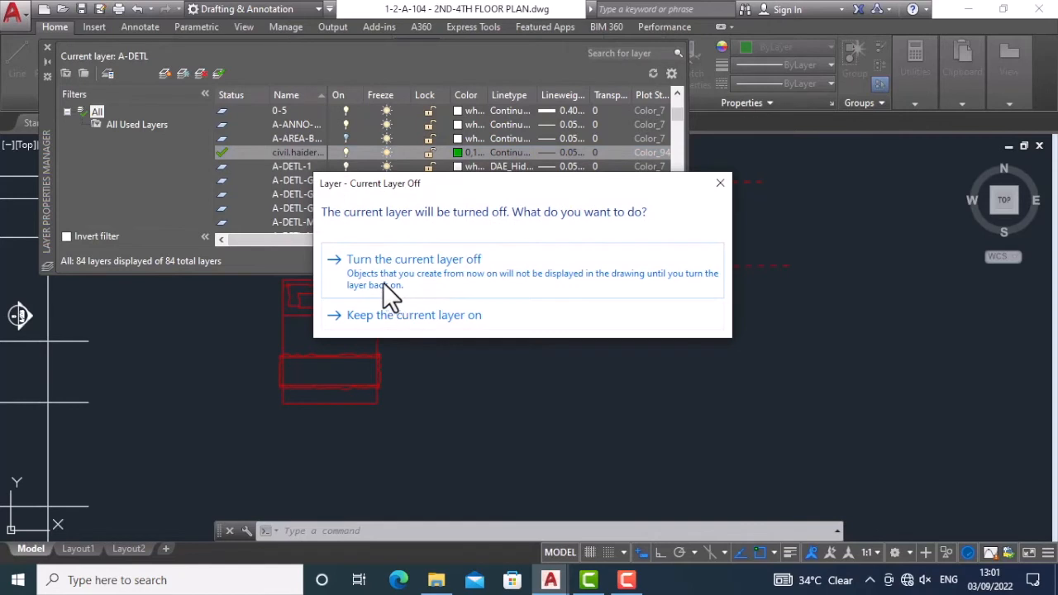
left_click(437, 263)
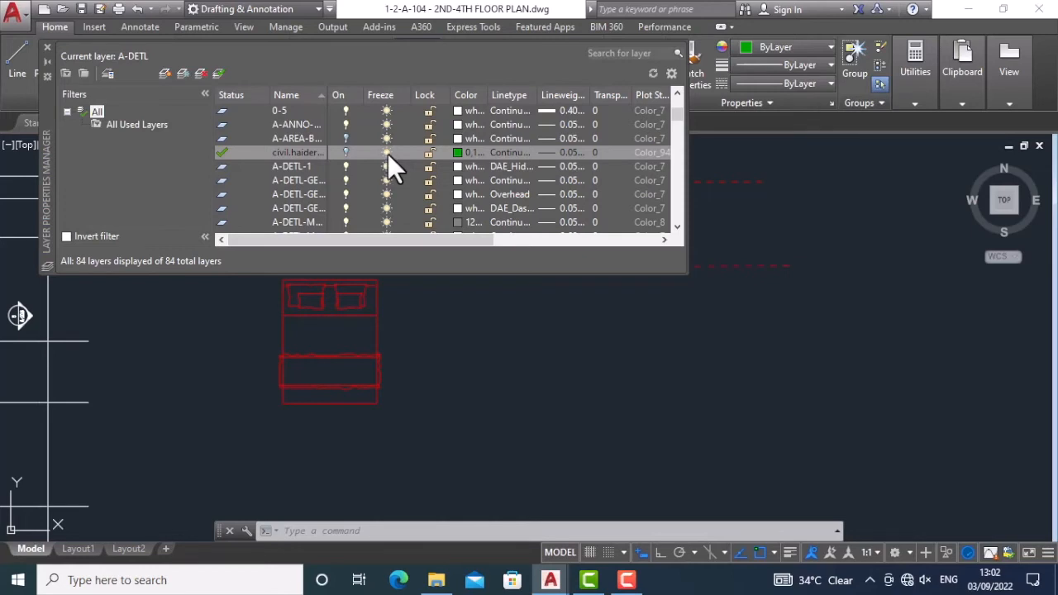
left_click(387, 153)
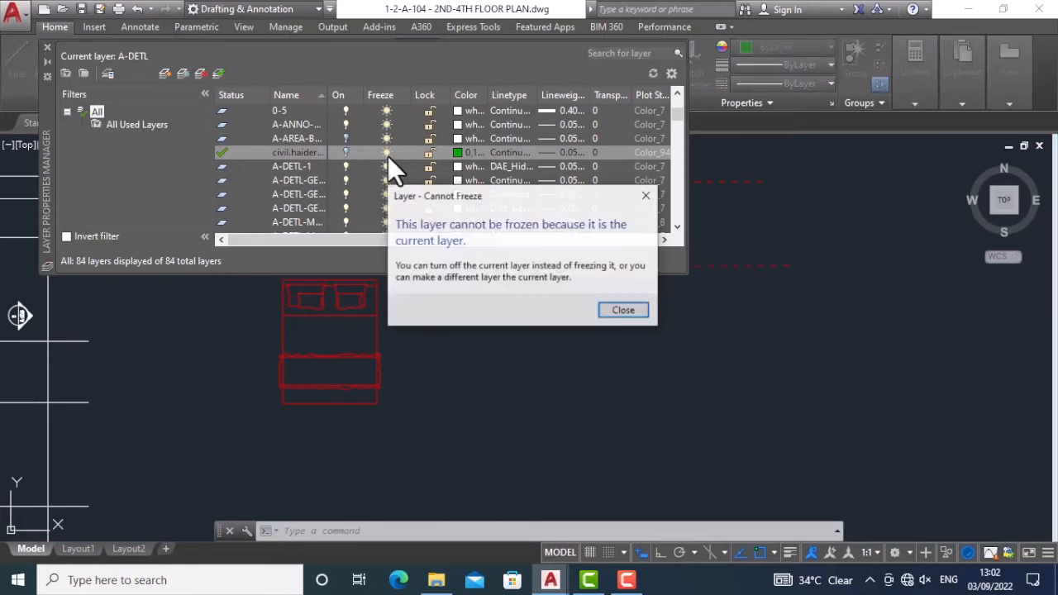
left_click(622, 313)
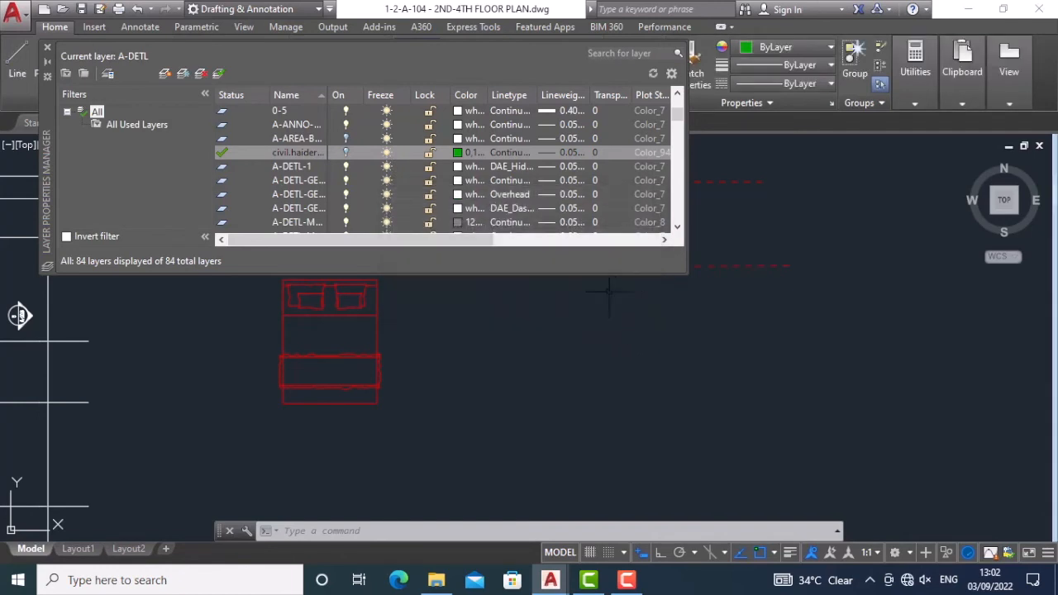
left_click(387, 154)
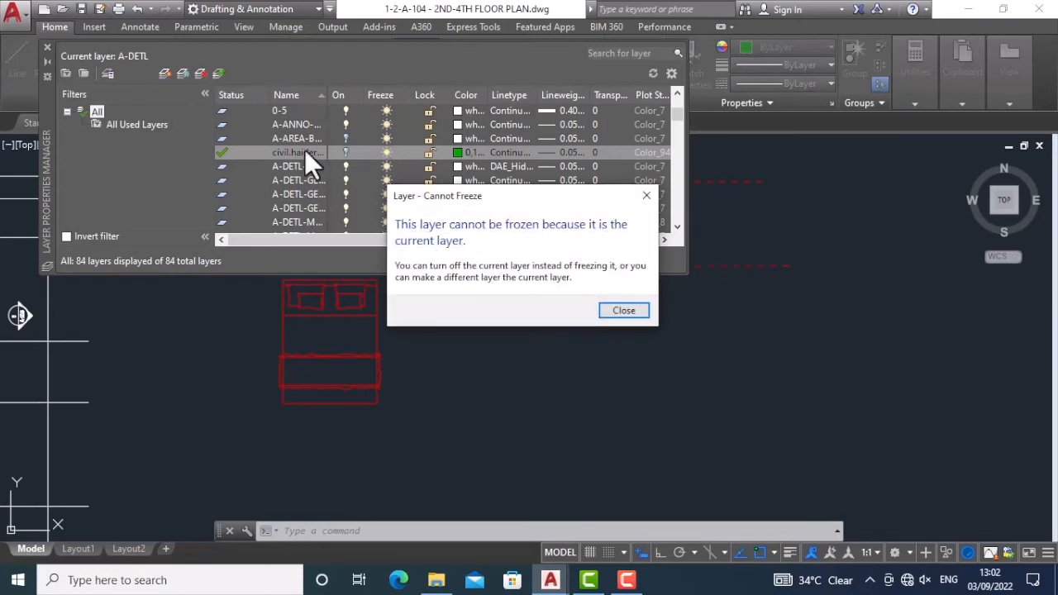
left_click(646, 195)
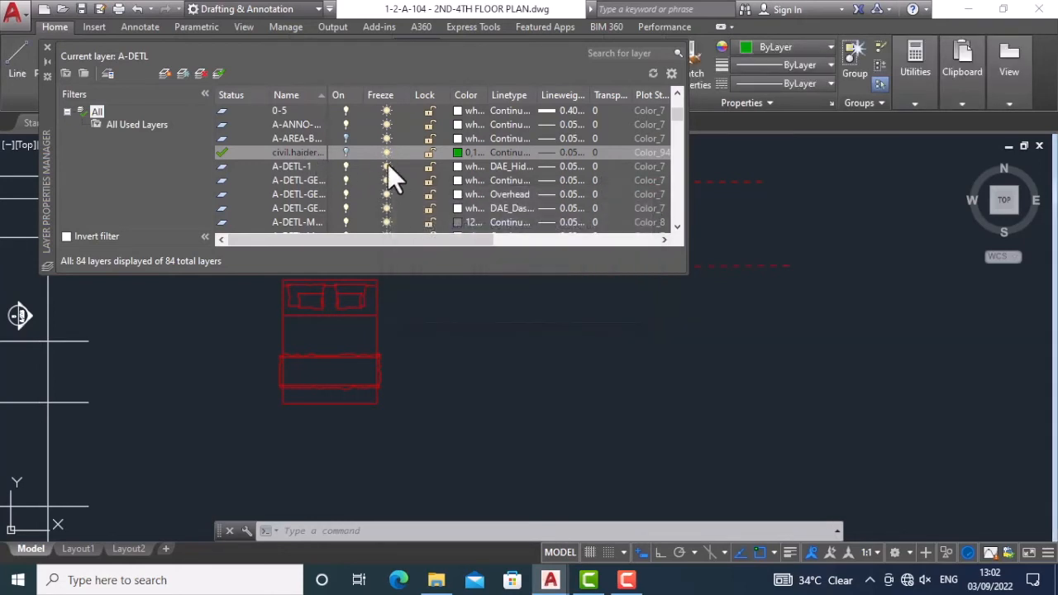
Step: Freeze and thaw the A-DETL-1 layer, and try again to freeze the current layer
left_click(386, 166)
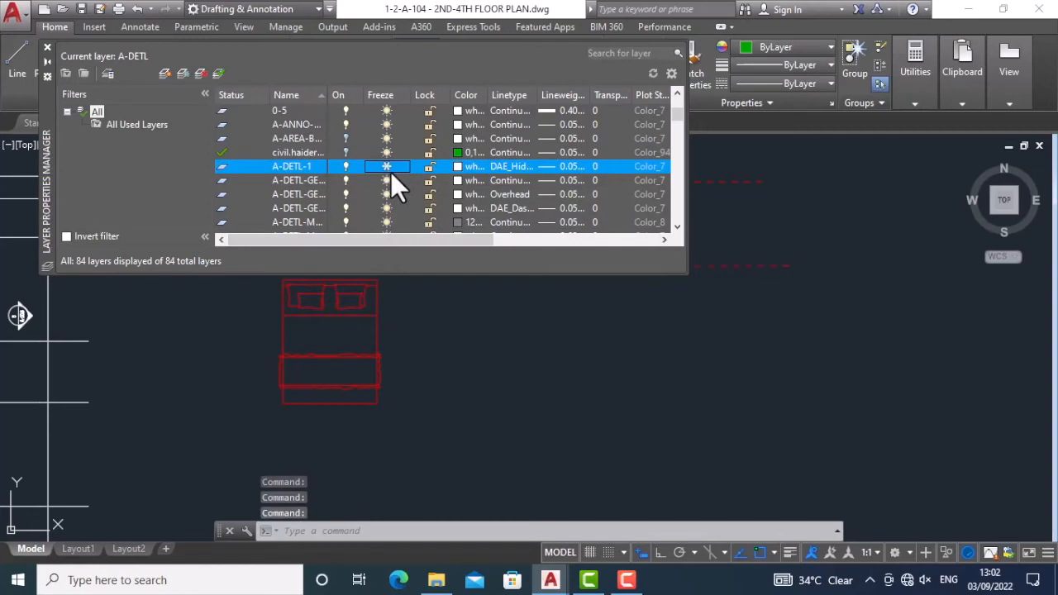
left_click(388, 167)
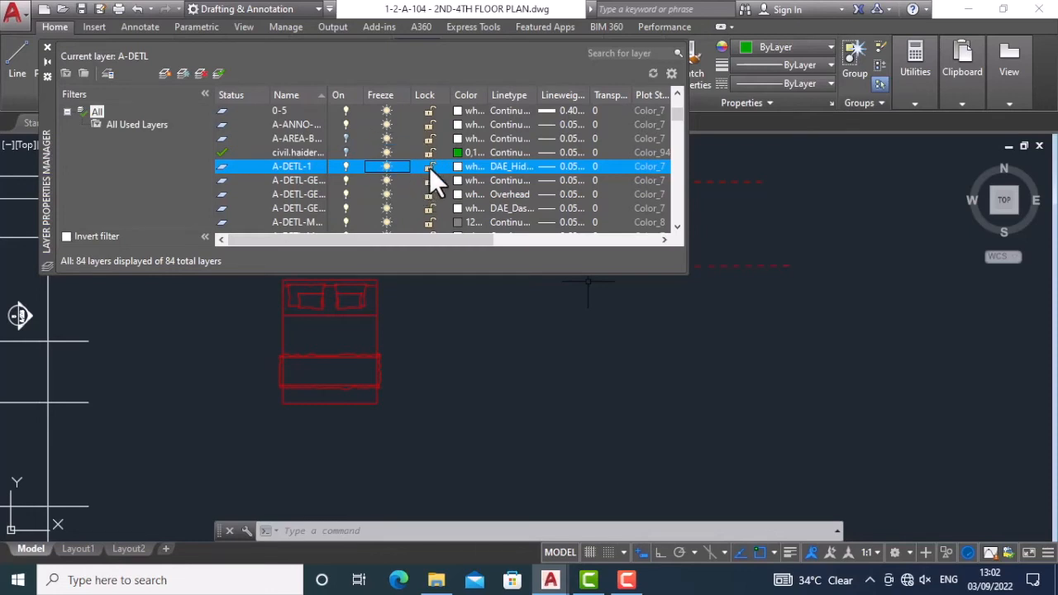
left_click(388, 152)
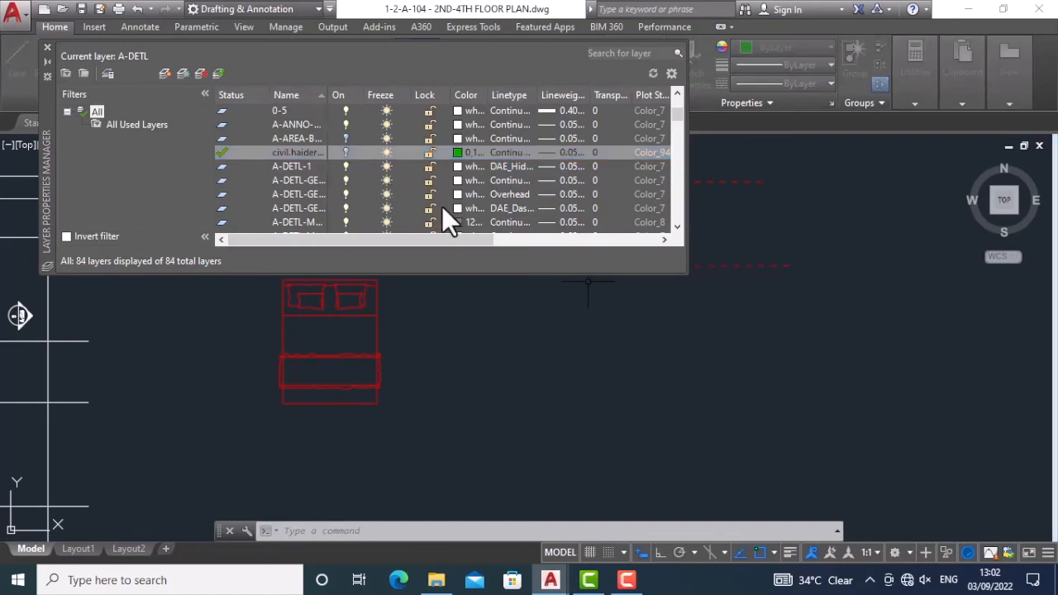
left_click(624, 311)
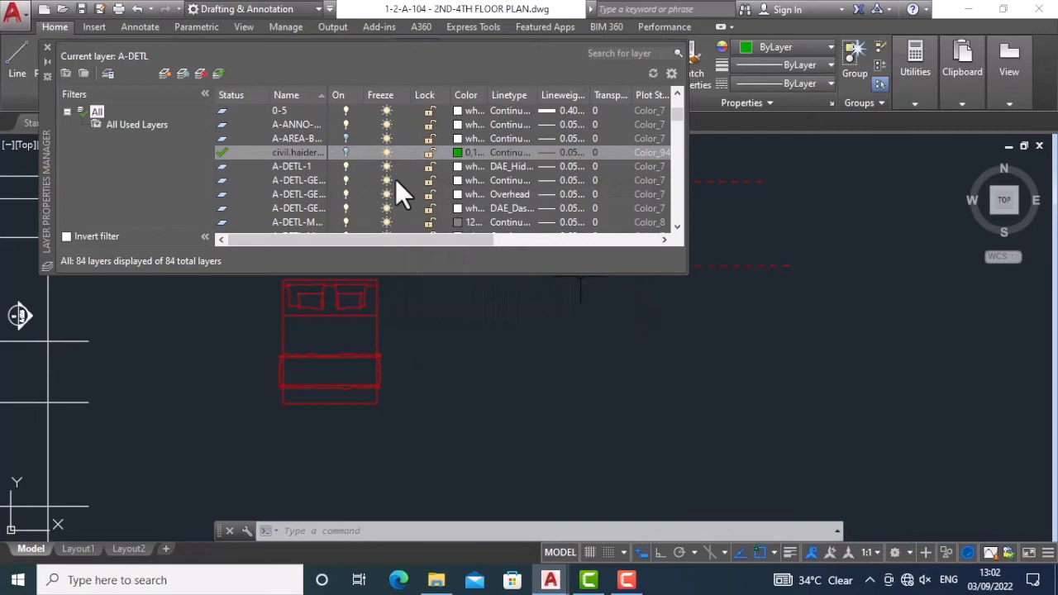
Step: Turn the current layer on, off and on again
left_click(344, 152)
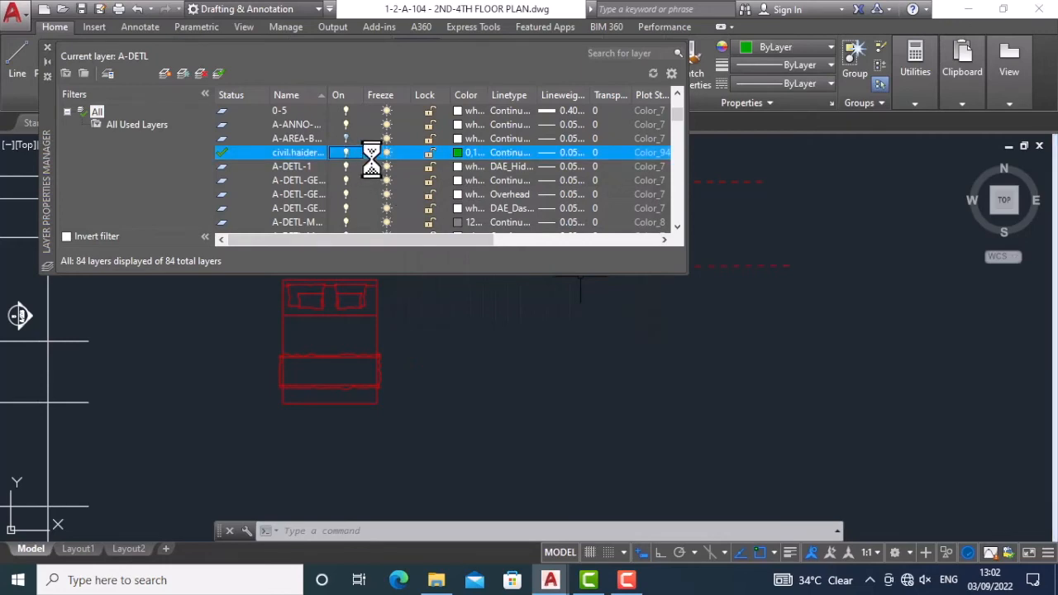
left_click(351, 152)
left_click(720, 183)
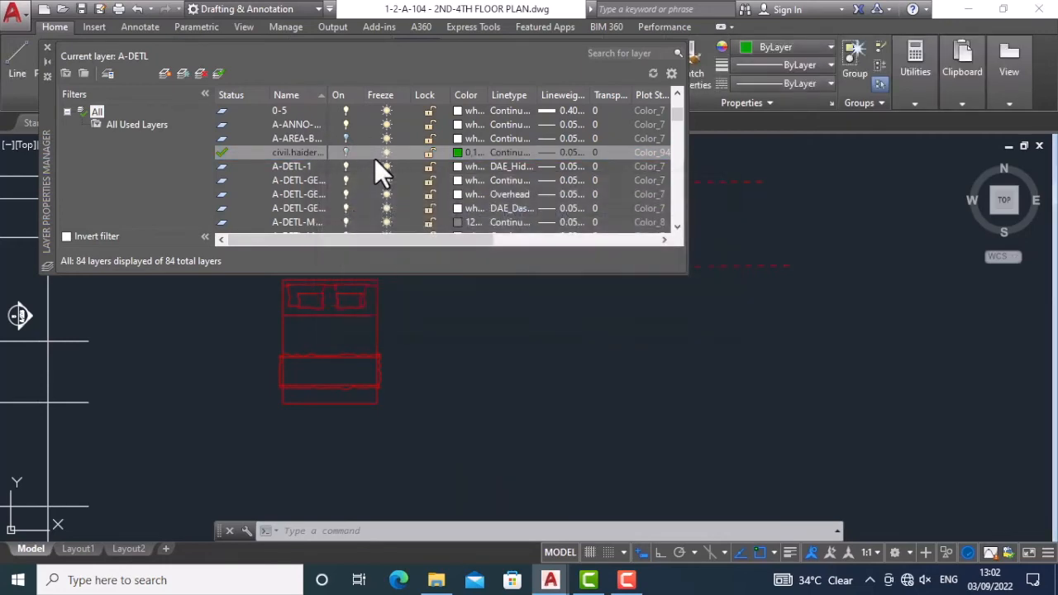
left_click(357, 157)
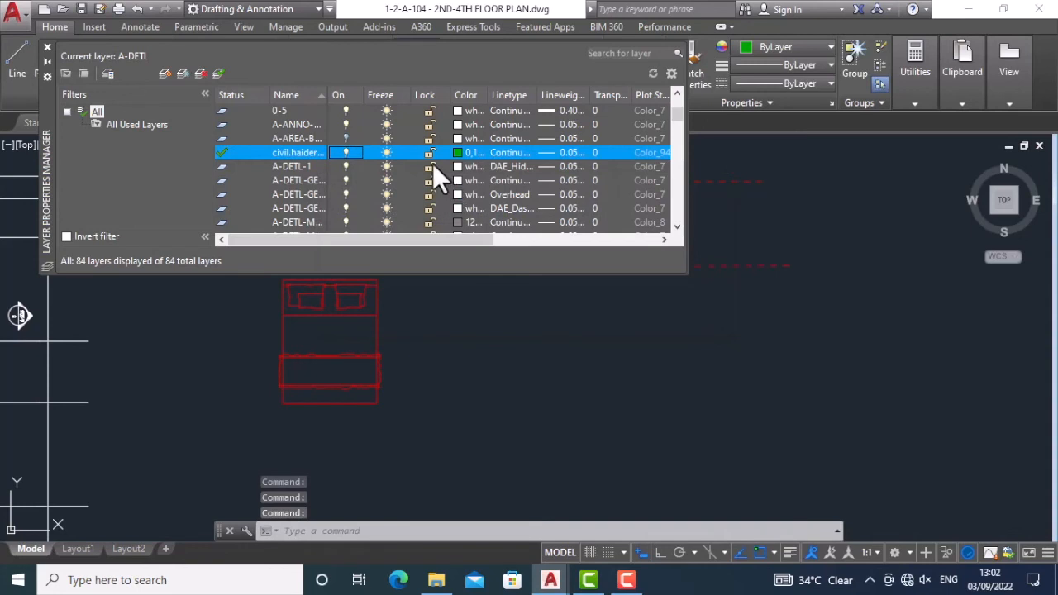
Step: Draw a circle on the current layer beside the red bed and enlarge it by stretching its upper quadrant grip
type("c")
key("Return")
left_click(554, 402)
left_click(561, 354)
left_click(538, 356)
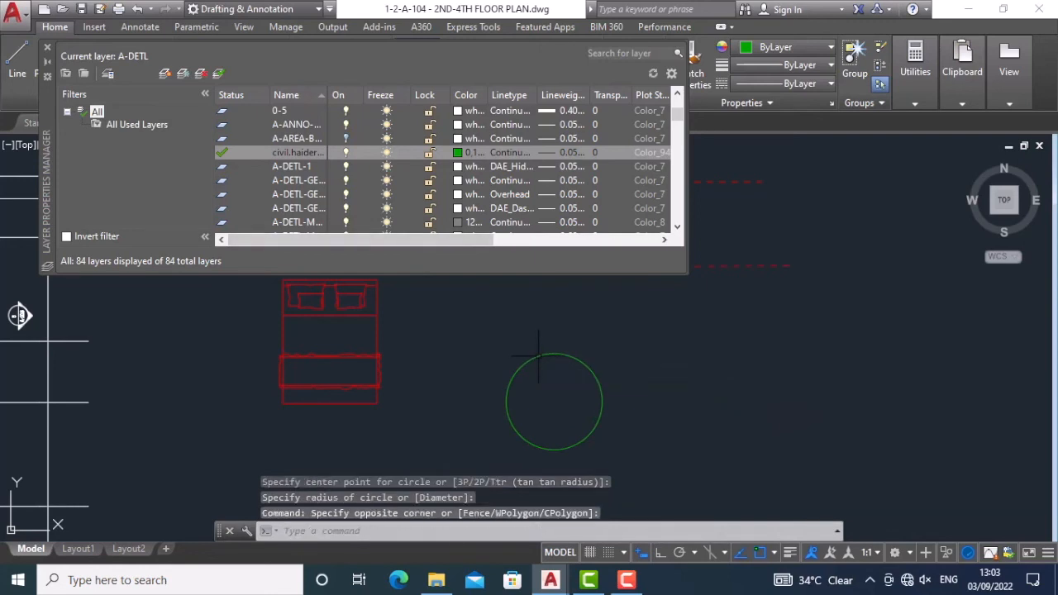
left_click(548, 357)
left_click(554, 353)
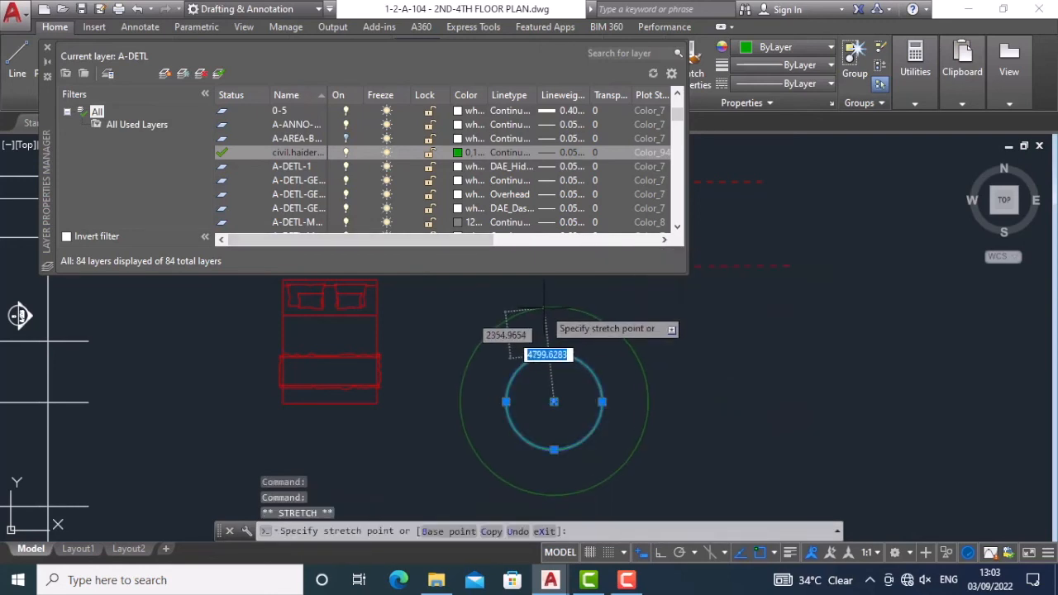
left_click(533, 325)
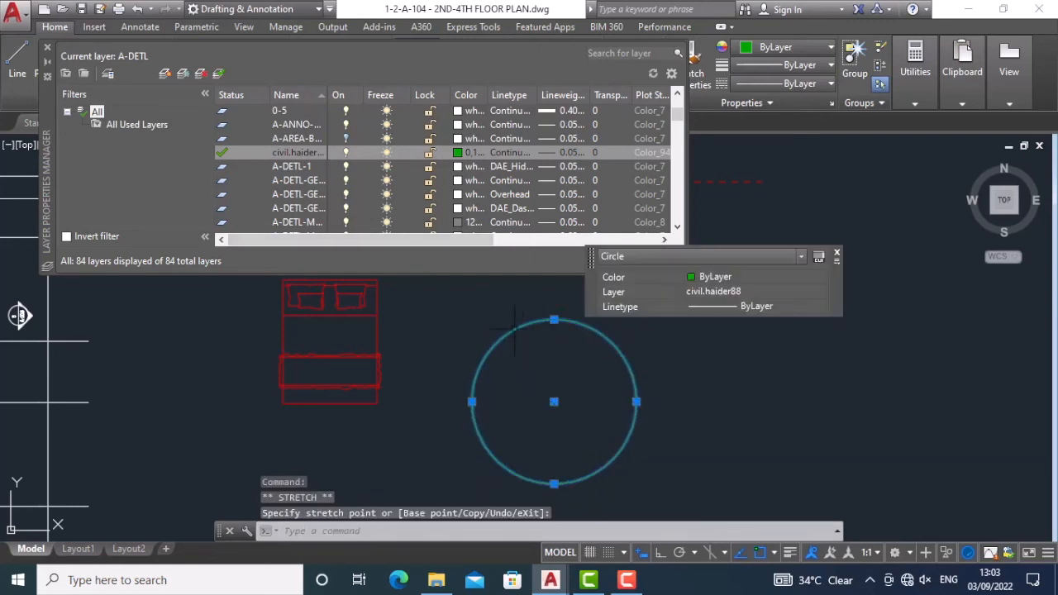
key("Escape")
Step: Lock the current layer, check the selection of its green circle, and unlock the layer again
left_click(428, 153)
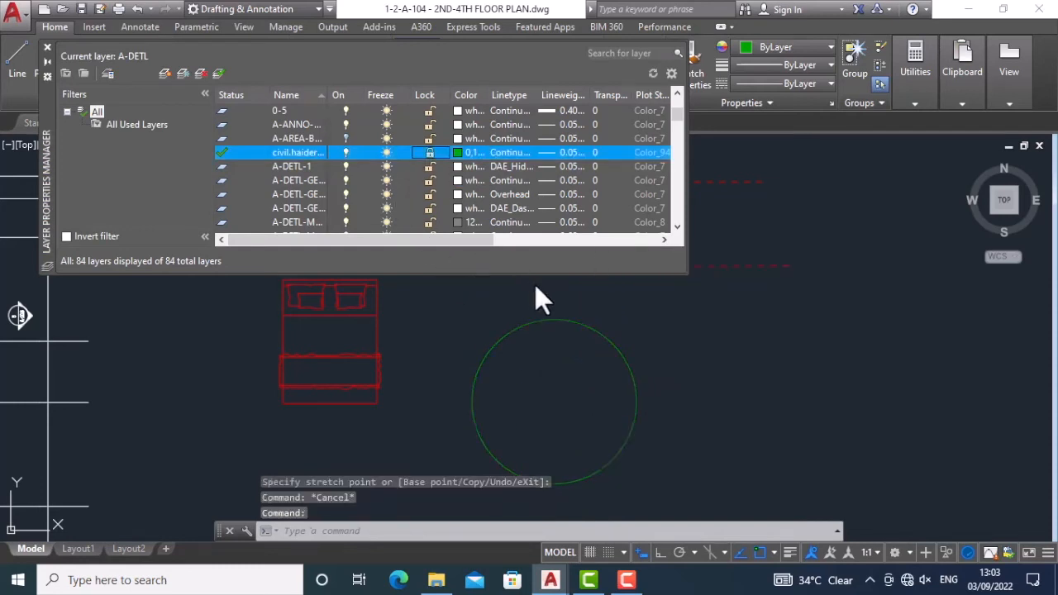
left_click(550, 319)
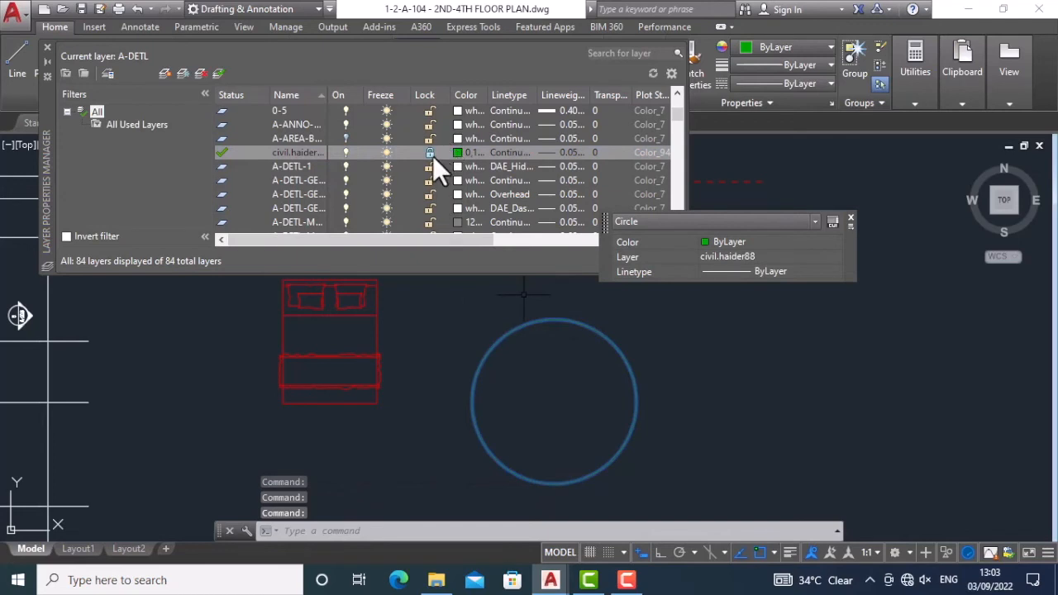
left_click(431, 154)
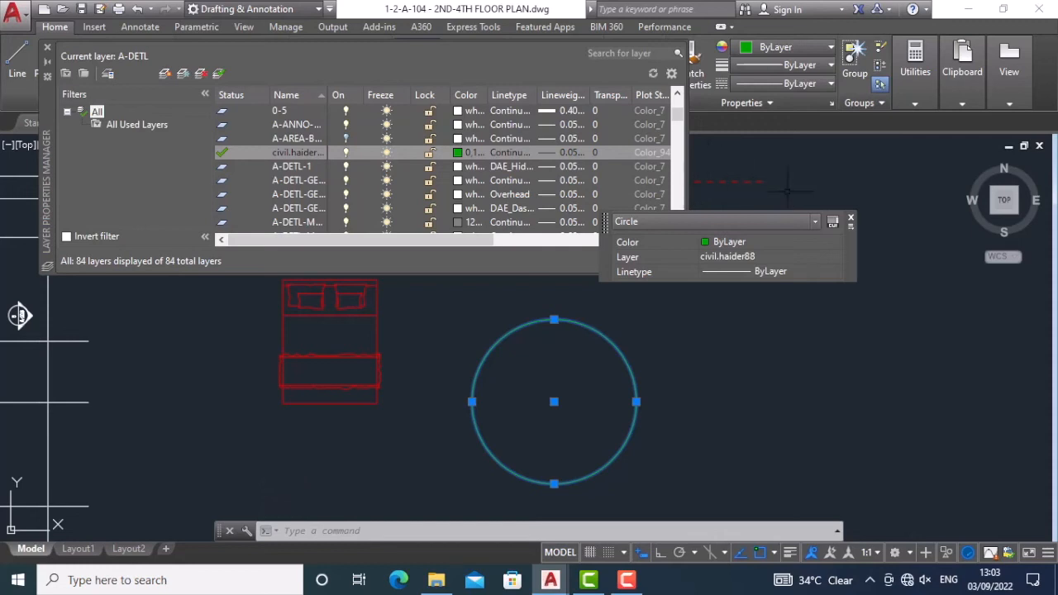
left_click(849, 218)
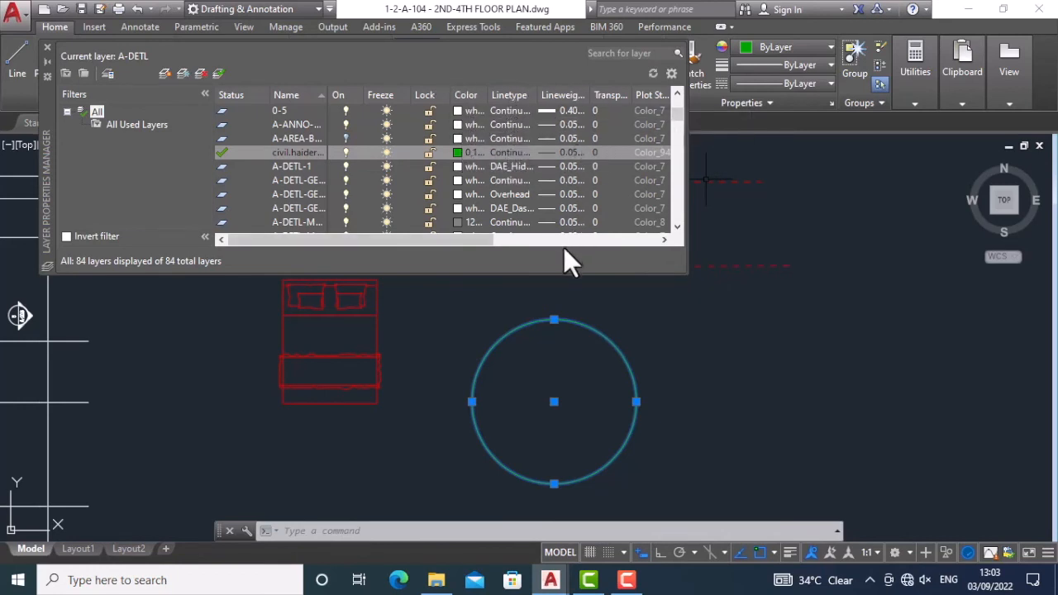
Step: Deselect the circle and set the current layer's transparency to 90
left_click_drag(478, 235, 497, 248)
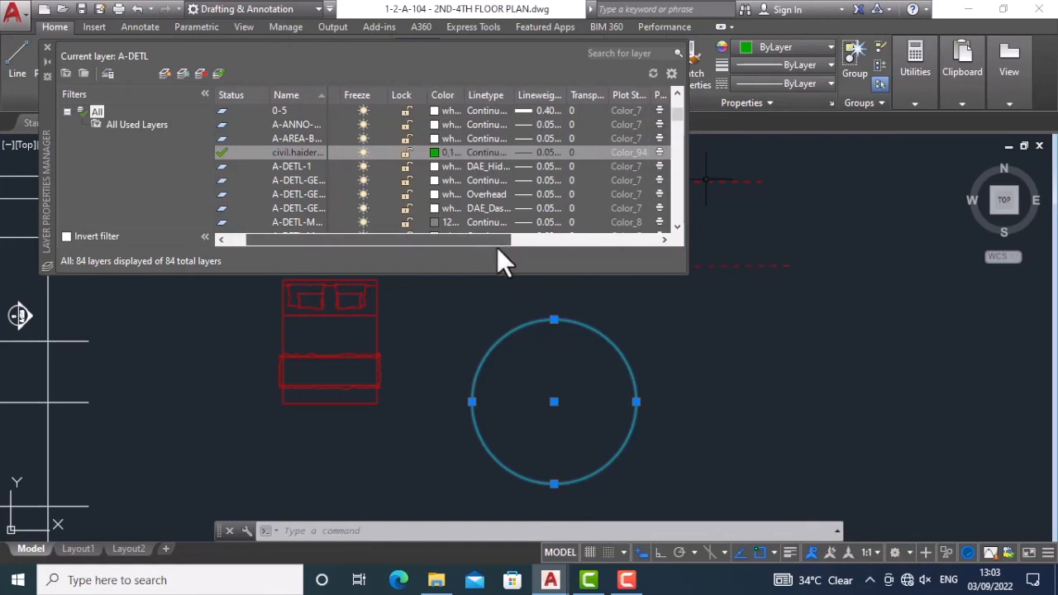
key("Escape")
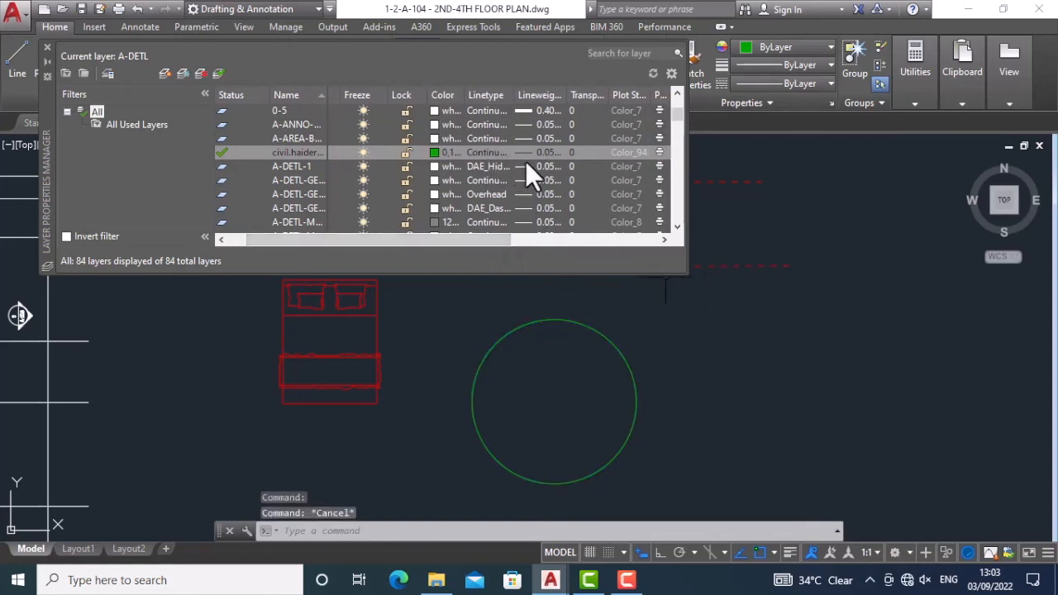
left_click(573, 152)
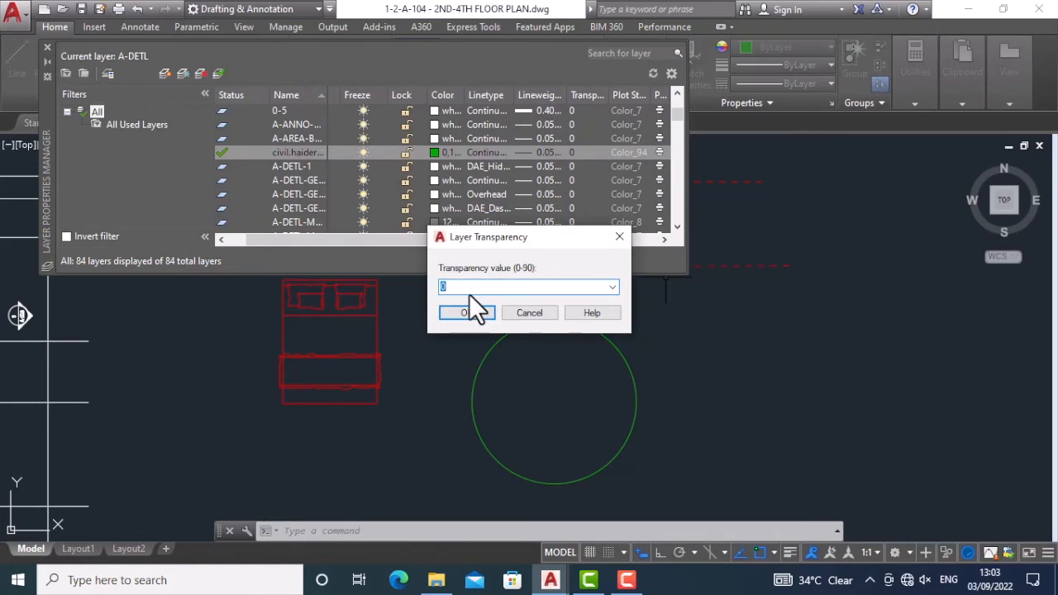
type("90")
key("Return")
key("Escape")
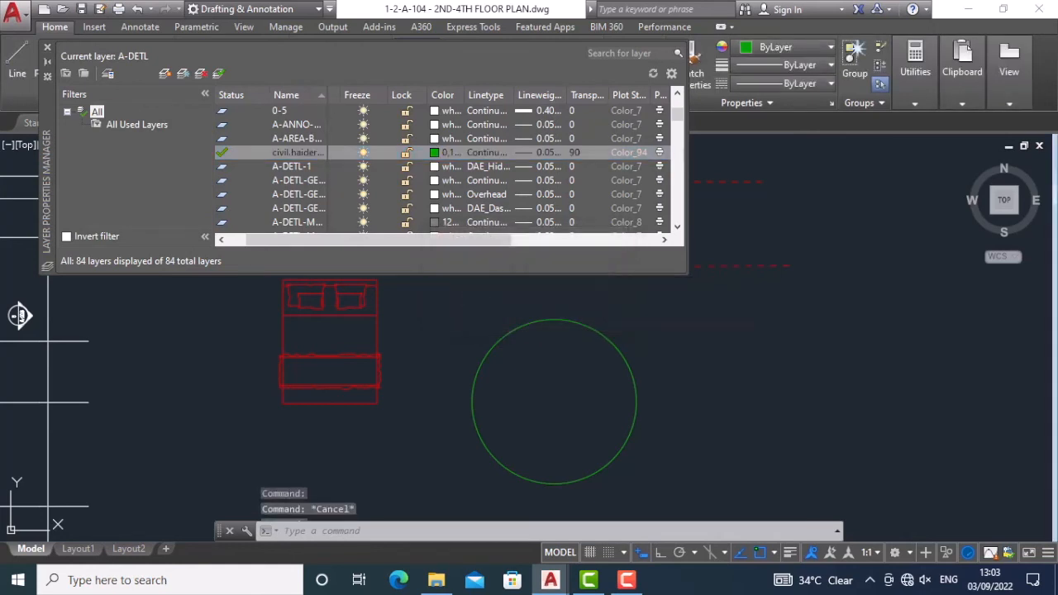
Step: Reset the current layer's transparency to 0
left_click(574, 152)
type("0")
key("Return")
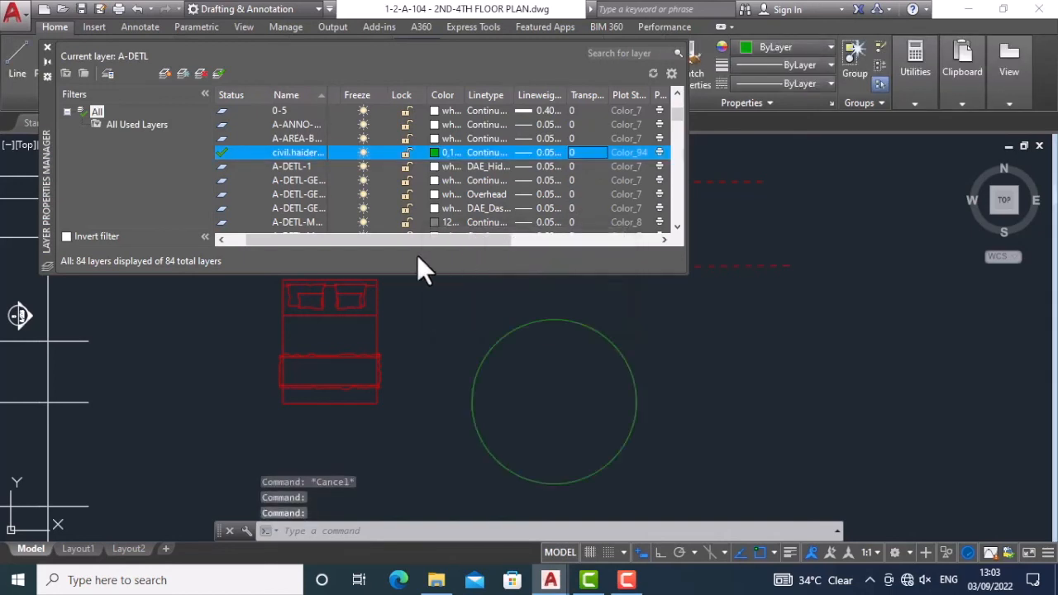
Step: Toggle plotting of the current layer off and on again, and close the layer manager
left_click_drag(479, 242, 570, 254)
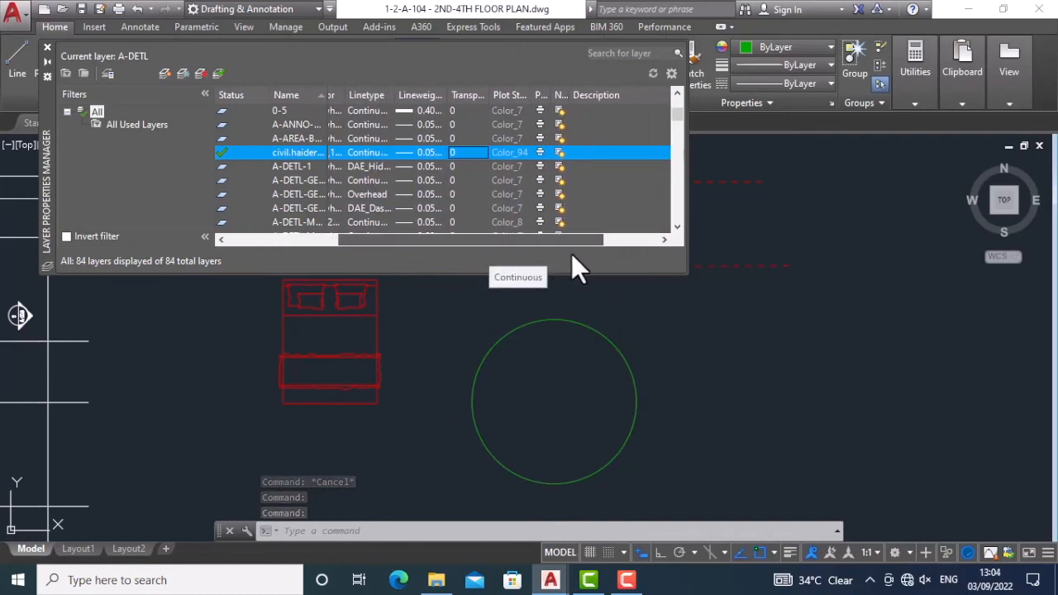
left_click(538, 152)
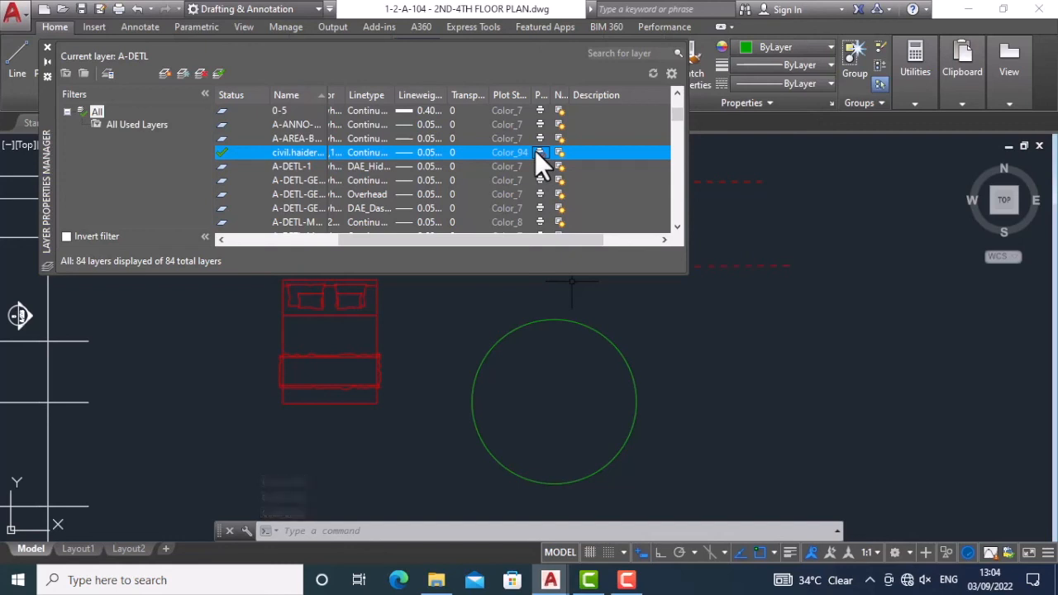
left_click(538, 153)
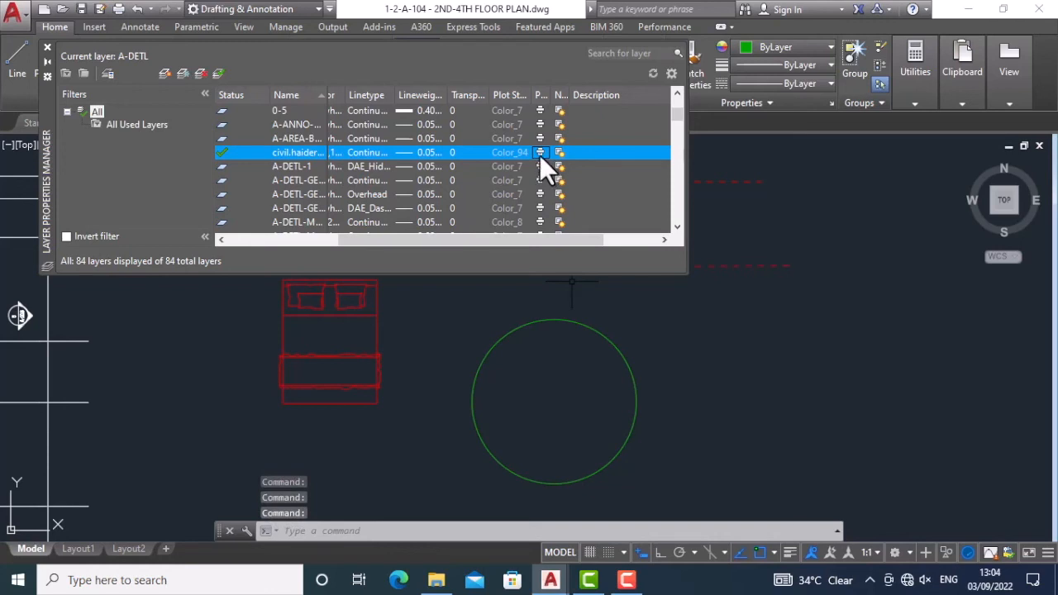
left_click(48, 47)
Step: Regenerate the model with both floor plan blocks and the bed, dashed lines and circle in view
scroll(501, 283, "down", 2)
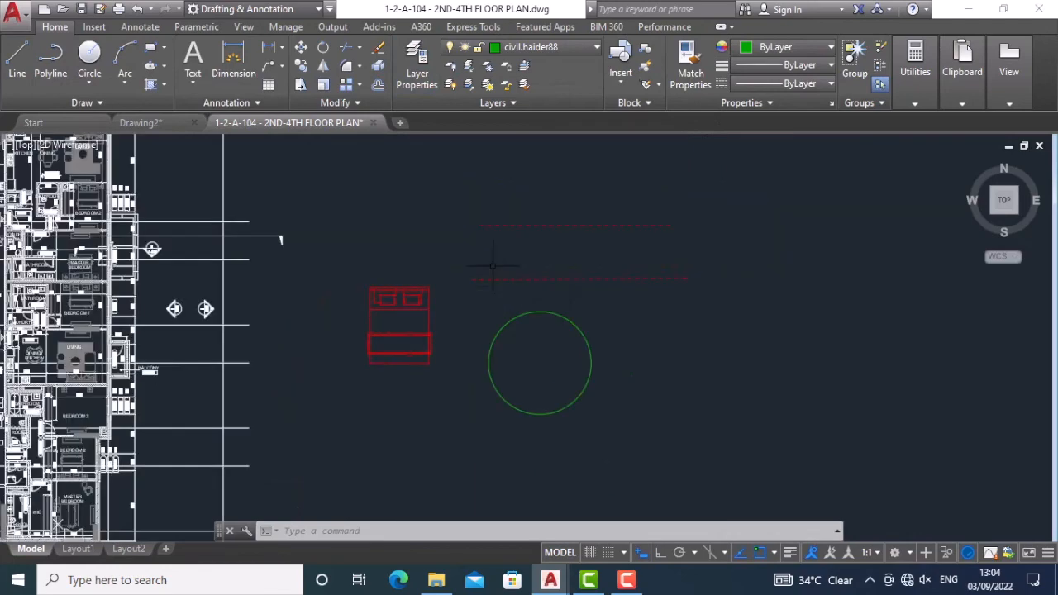
mouse_move(297, 248)
middle_mouse_down()
mouse_move(361, 259)
mouse_move(577, 197)
middle_mouse_up()
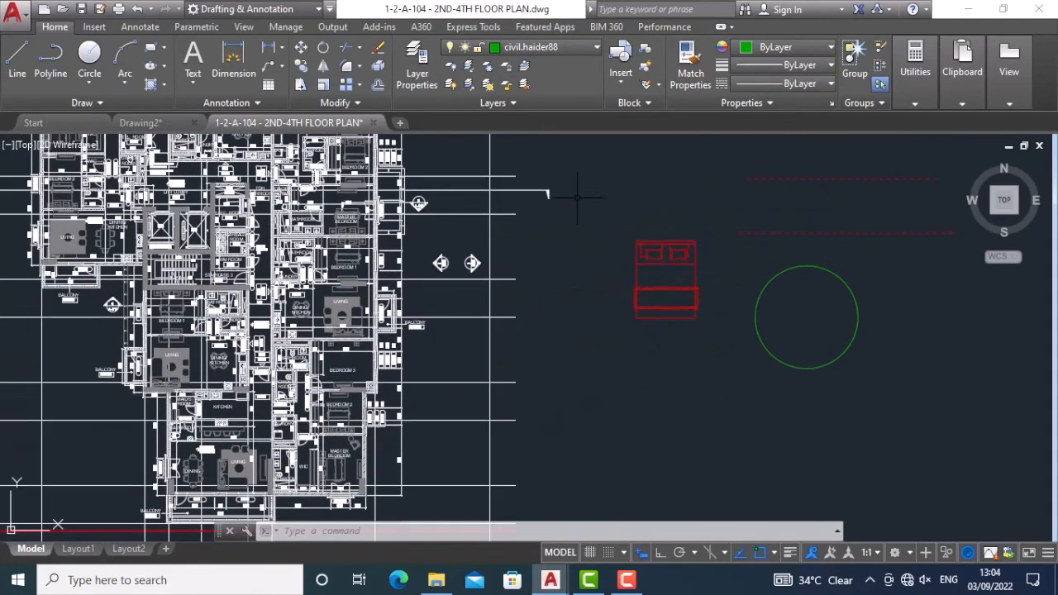
scroll(393, 252, "down", 2)
mouse_move(200, 304)
middle_mouse_down()
mouse_move(402, 518)
mouse_move(357, 430)
mouse_move(412, 284)
mouse_move(434, 307)
middle_mouse_up()
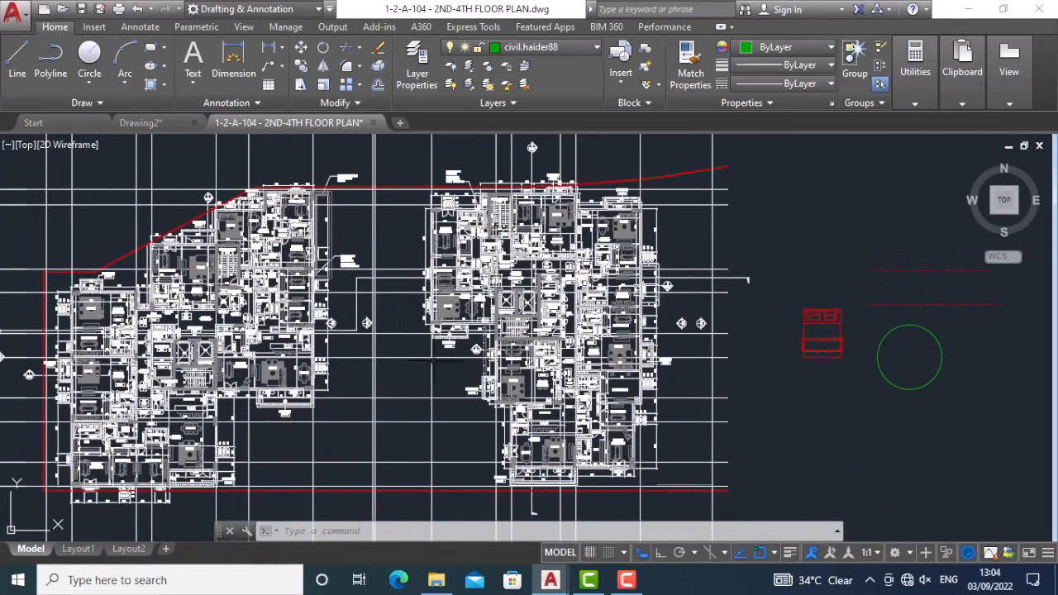
mouse_move(762, 235)
middle_mouse_down()
mouse_move(739, 239)
mouse_move(751, 229)
middle_mouse_up()
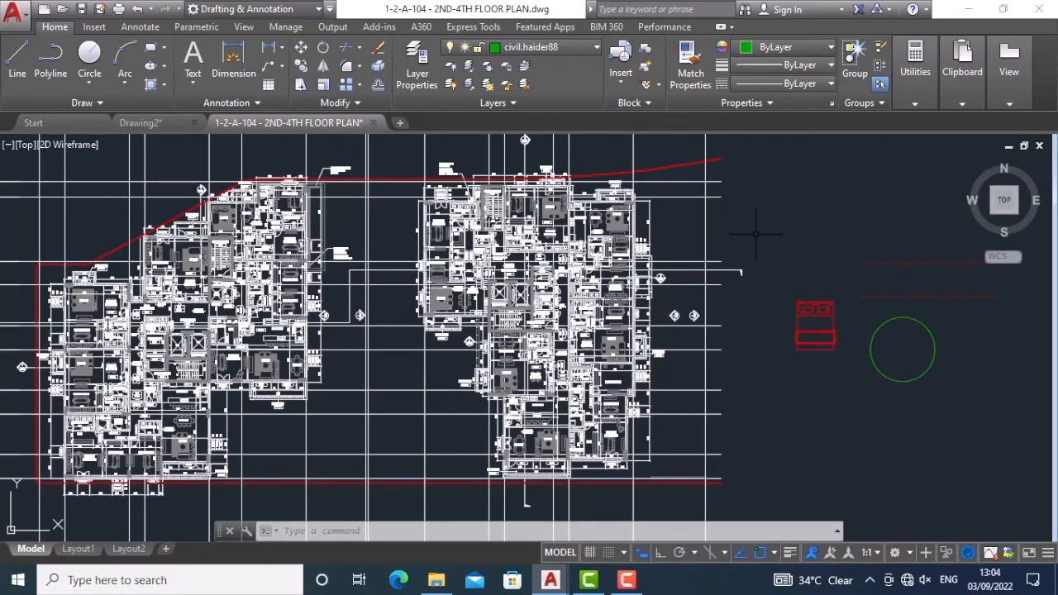
type("RE")
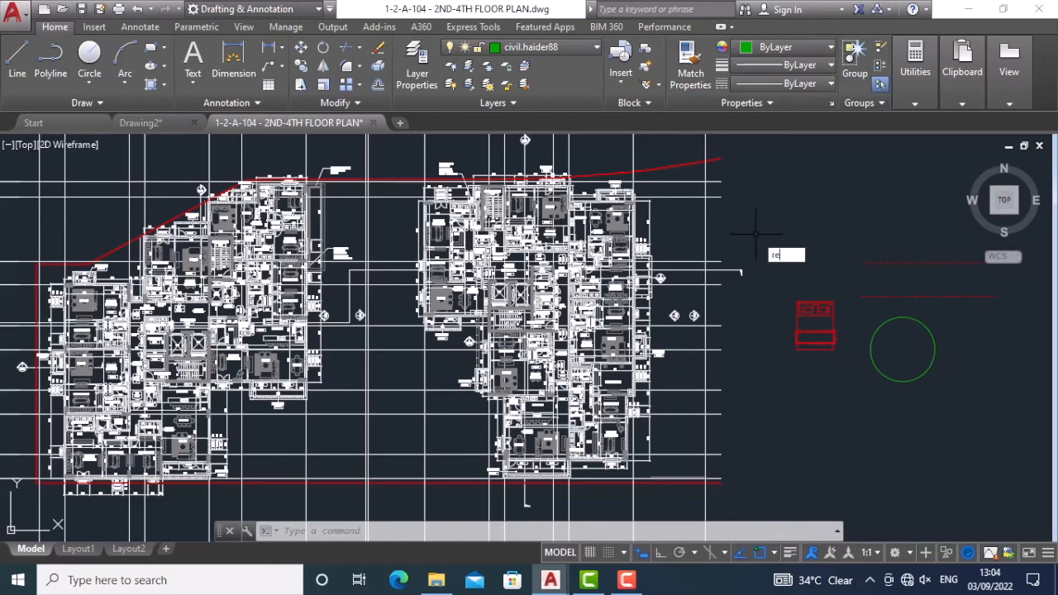
key("Return")
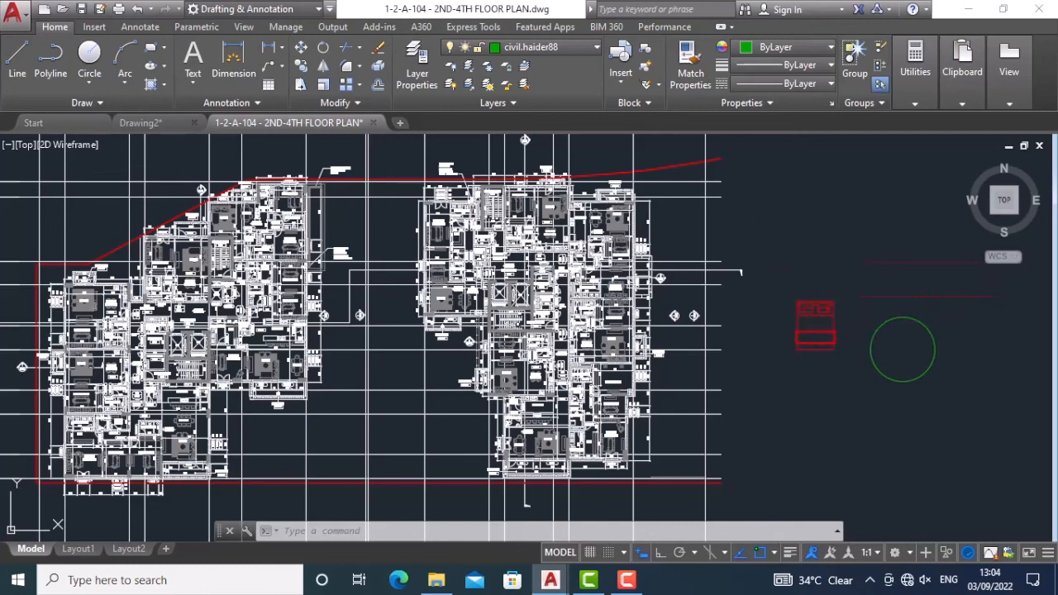
key("Escape")
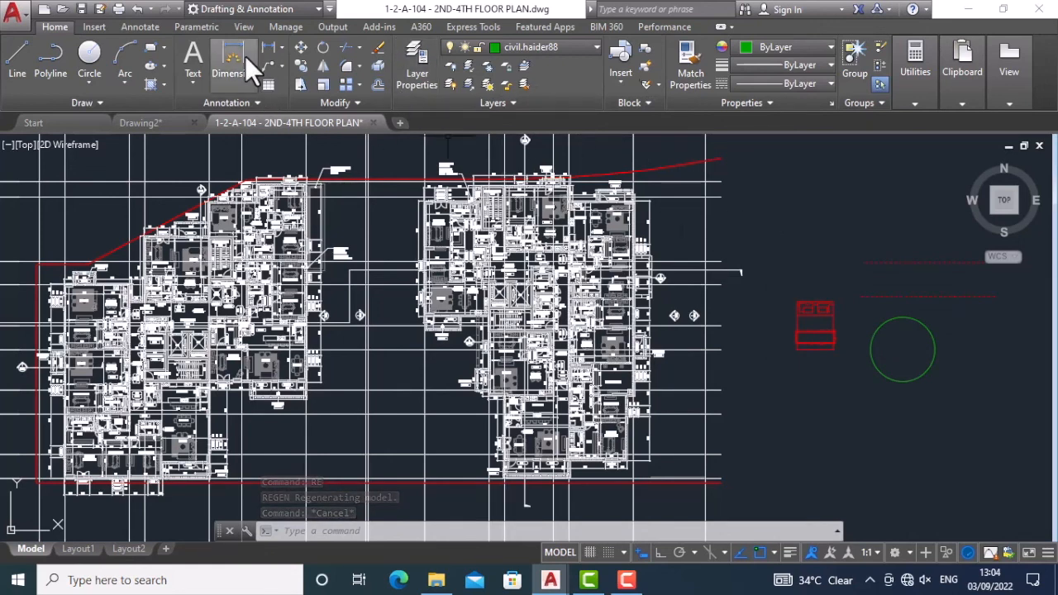
left_click(243, 27)
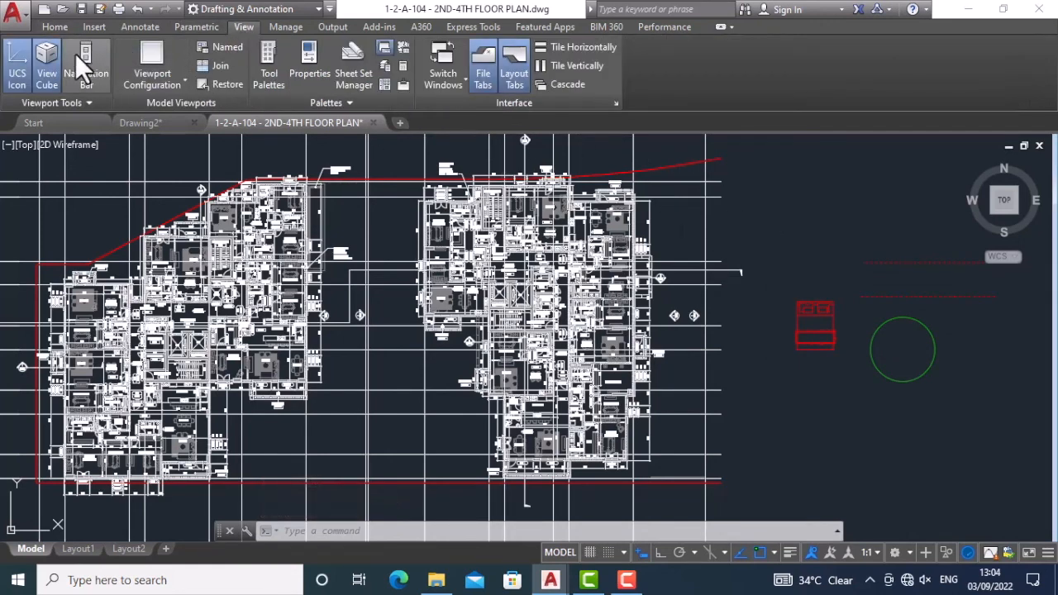
left_click(58, 27)
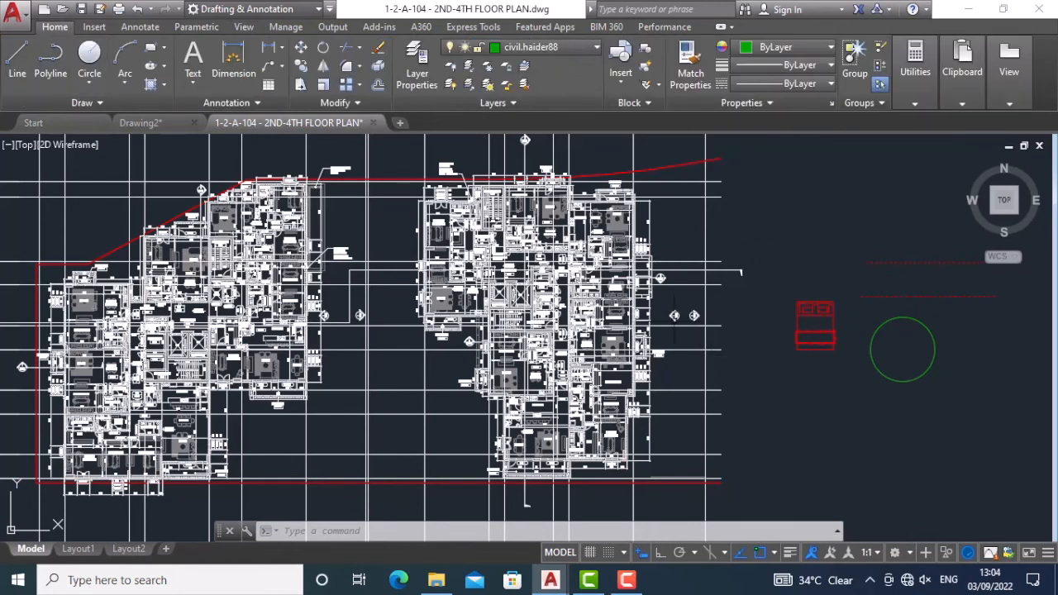